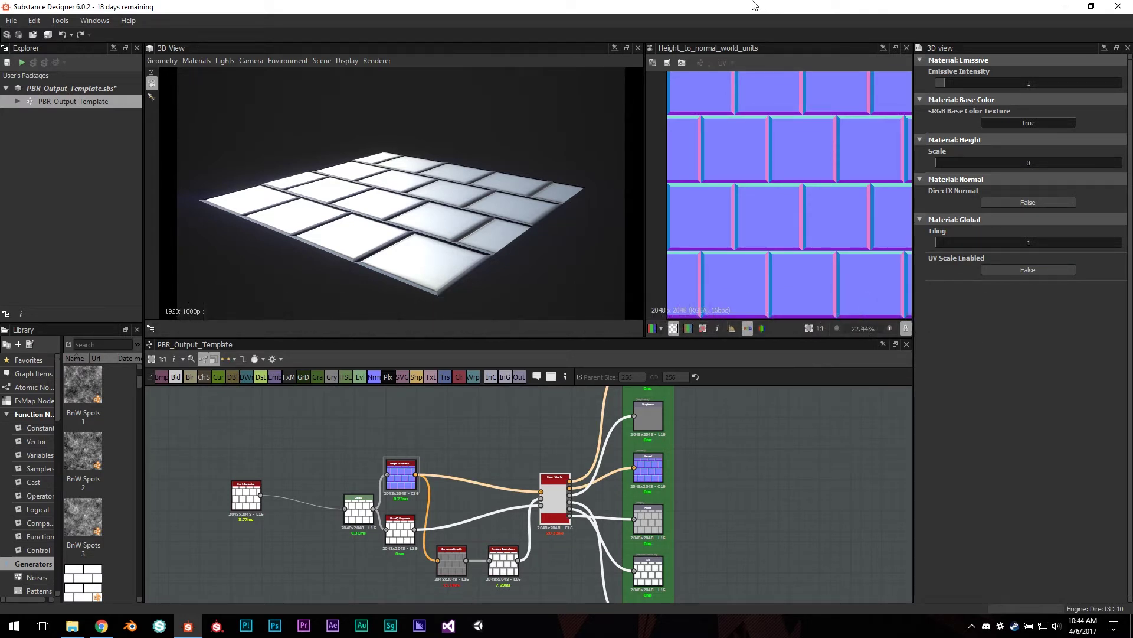
Step: Orbit the 3D preview and raise Material Height Scale to about 0.22 for brick relief
{"action": "mouse_move", "coordinate": [942, 160]}
{"action": "left_mouse_down"}
{"action": "mouse_move", "coordinate": [994, 159]}
{"action": "mouse_move", "coordinate": [965, 169]}
{"action": "mouse_move", "coordinate": [1005, 171]}
{"action": "mouse_move", "coordinate": [918, 174]}
{"action": "mouse_move", "coordinate": [1052, 162]}
{"action": "mouse_move", "coordinate": [811, 170]}
{"action": "left_mouse_up"}
{"action": "mouse_move", "coordinate": [385, 258]}
{"action": "left_mouse_down"}
{"action": "mouse_move", "coordinate": [394, 271]}
{"action": "mouse_move", "coordinate": [379, 237]}
{"action": "mouse_move", "coordinate": [388, 228]}
{"action": "mouse_move", "coordinate": [362, 234]}
{"action": "mouse_move", "coordinate": [397, 182]}
{"action": "mouse_move", "coordinate": [401, 131]}
{"action": "left_mouse_up"}
{"action": "scroll", "coordinate": [398, 263], "scroll_direction": "up", "scroll_amount": 3}
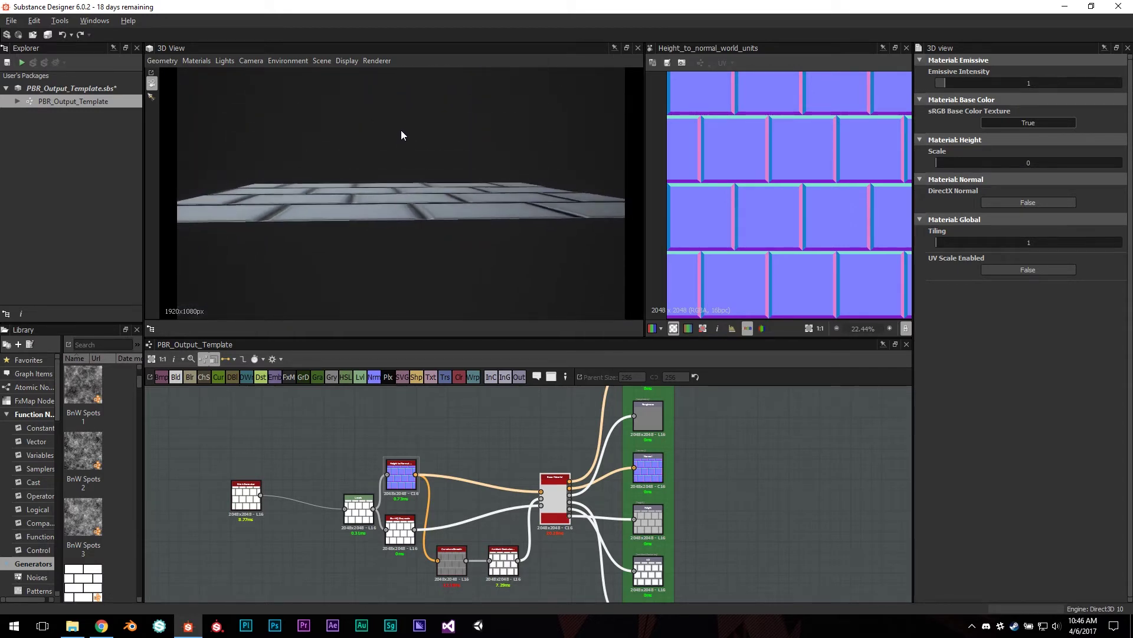
{"action": "mouse_move", "coordinate": [355, 201]}
{"action": "left_mouse_down"}
{"action": "mouse_move", "coordinate": [384, 193]}
{"action": "mouse_move", "coordinate": [370, 204]}
{"action": "left_mouse_up"}
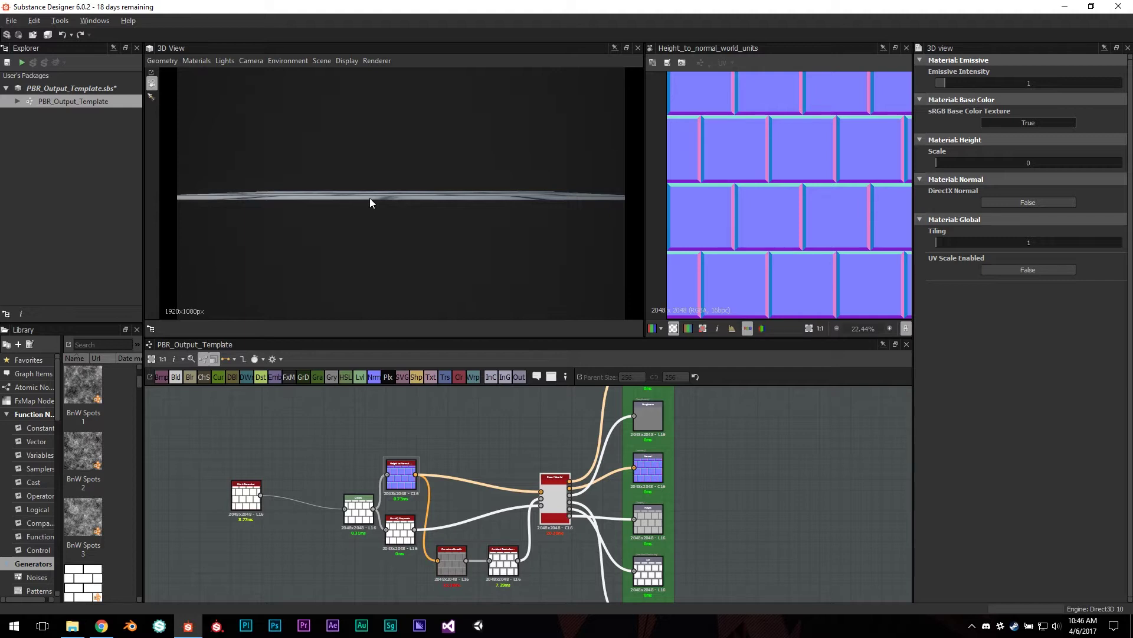
{"action": "mouse_move", "coordinate": [462, 188]}
{"action": "left_mouse_down"}
{"action": "mouse_move", "coordinate": [445, 230]}
{"action": "mouse_move", "coordinate": [457, 220]}
{"action": "left_mouse_up"}
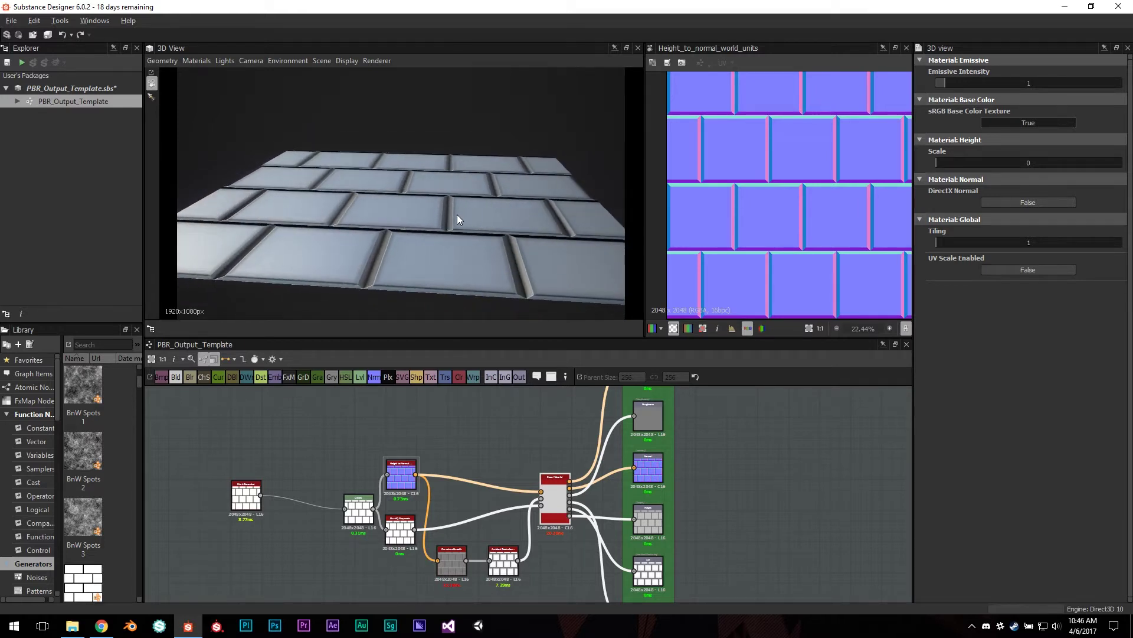
{"action": "mouse_move", "coordinate": [952, 162]}
{"action": "left_mouse_down"}
{"action": "mouse_move", "coordinate": [1000, 149]}
{"action": "mouse_move", "coordinate": [973, 140]}
{"action": "left_mouse_up"}
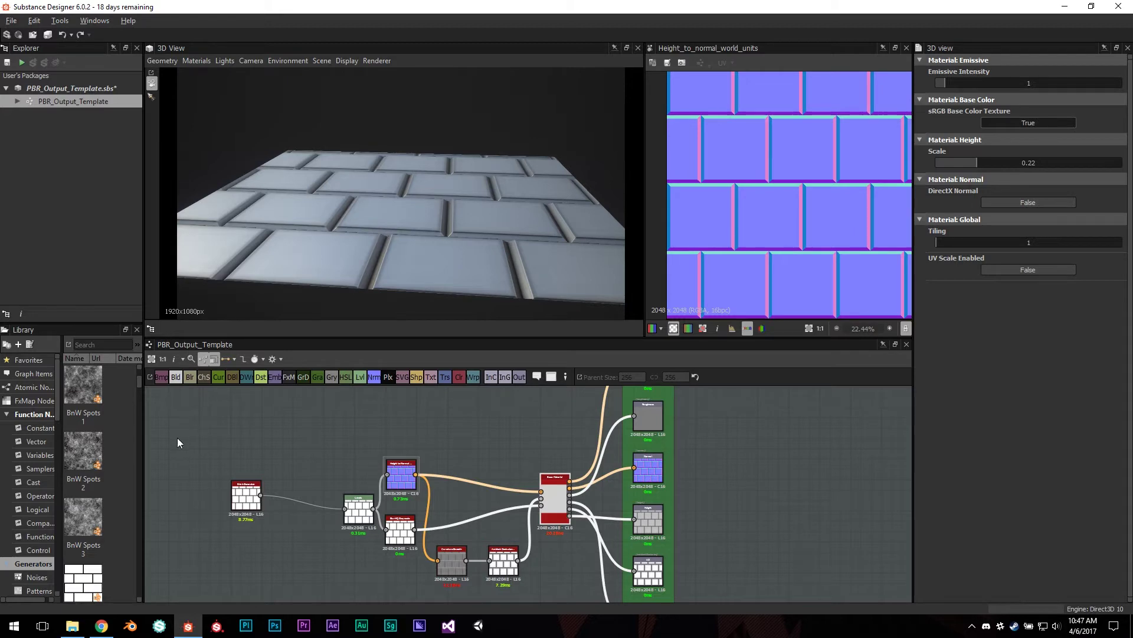
Step: Add a BnW Spots 2 noise and raise the preview material's height scale to 0.8
{"action": "mouse_move", "coordinate": [100, 456]}
{"action": "left_mouse_down"}
{"action": "mouse_move", "coordinate": [266, 439]}
{"action": "mouse_move", "coordinate": [346, 508]}
{"action": "left_mouse_up"}
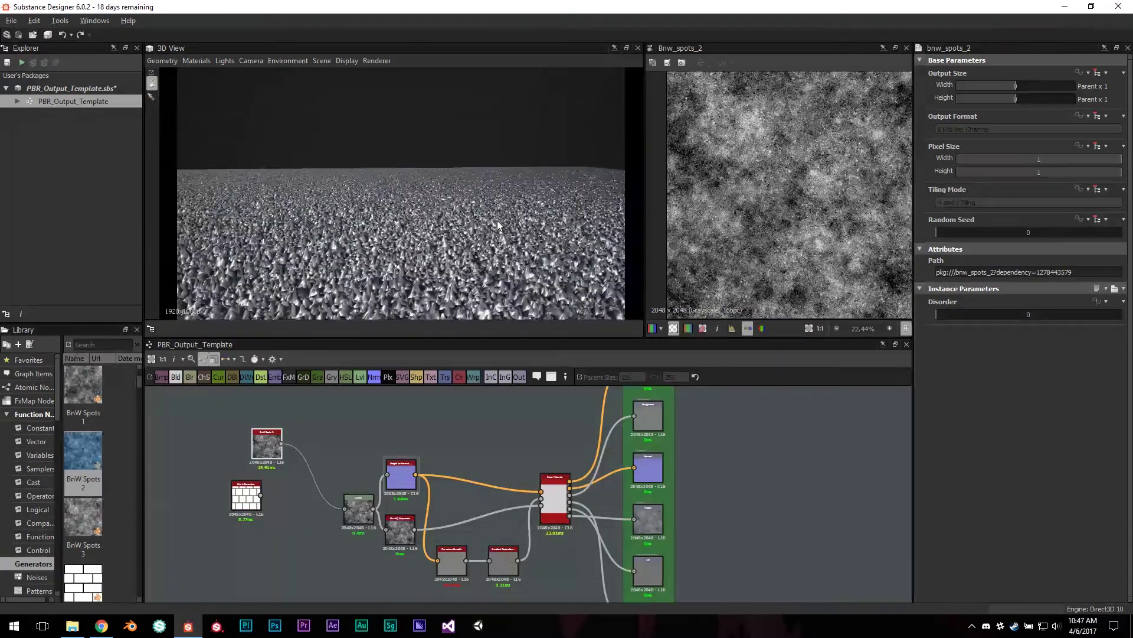
{"action": "left_click", "coordinate": [197, 60]}
{"action": "left_click", "coordinate": [266, 126]}
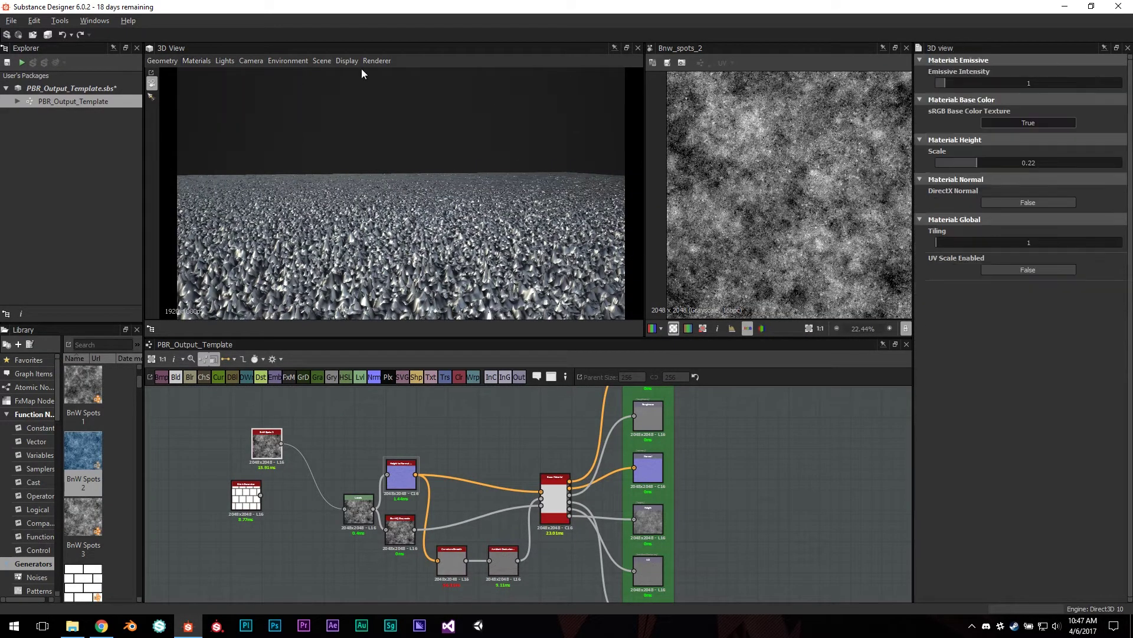
{"action": "left_click_drag", "start_coordinate": [992, 166], "coordinate": [1082, 162]}
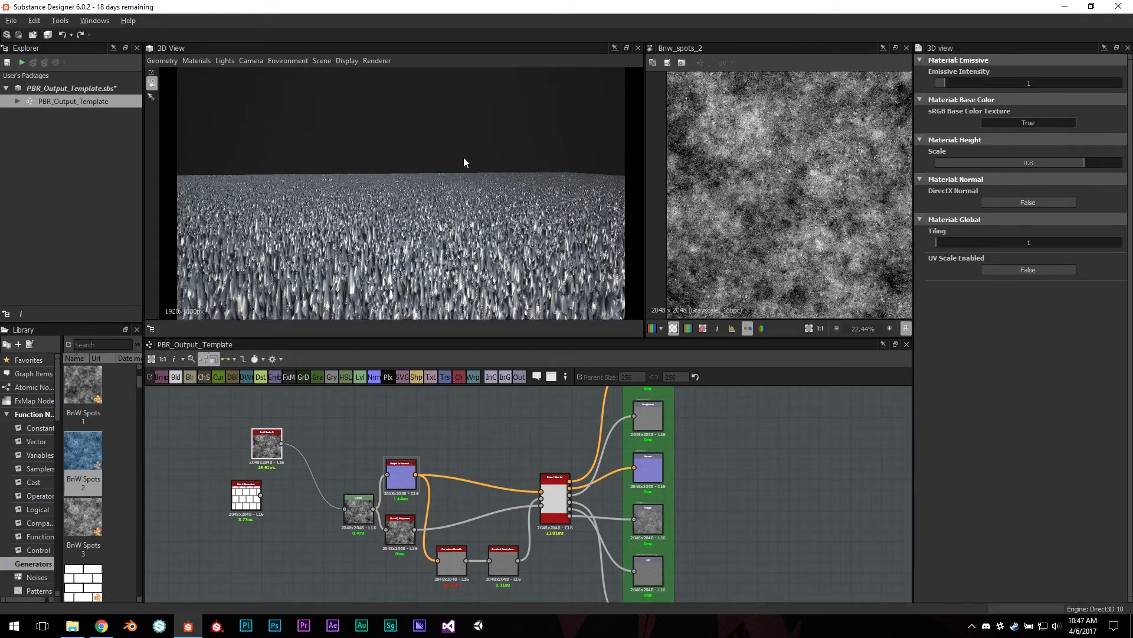
{"action": "left_click_drag", "start_coordinate": [463, 162], "coordinate": [430, 239]}
{"action": "mouse_move", "coordinate": [521, 217]}
{"action": "left_mouse_down"}
{"action": "mouse_move", "coordinate": [557, 170]}
{"action": "mouse_move", "coordinate": [541, 157]}
{"action": "mouse_move", "coordinate": [213, 86]}
{"action": "left_mouse_up"}
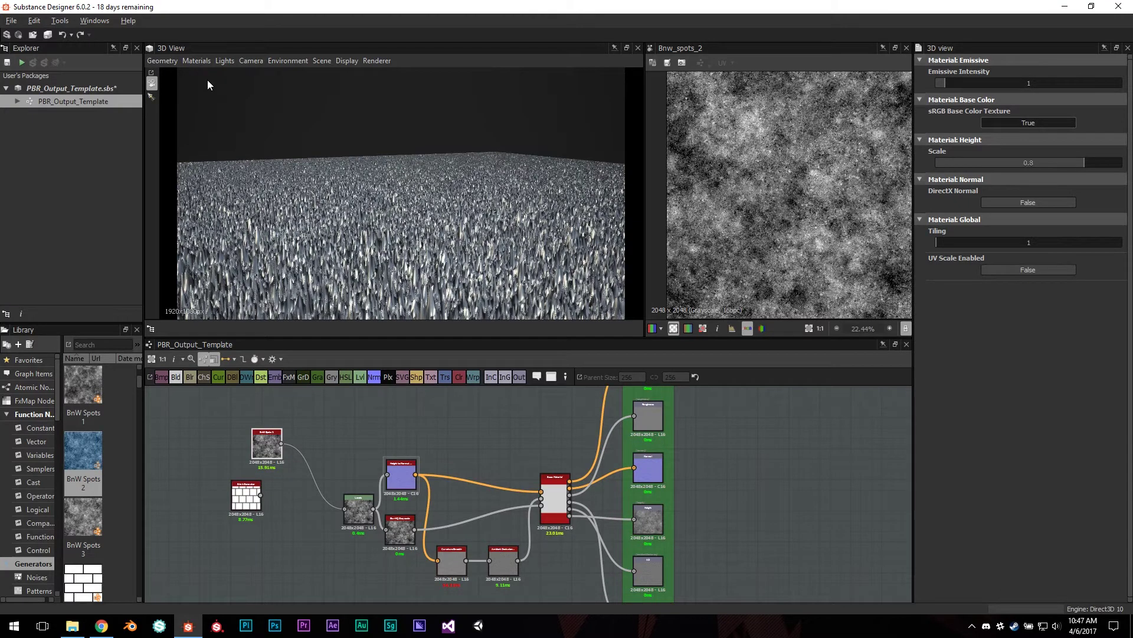
Step: Delete the BnW Spots node from the graph
{"action": "key", "text": "alt+Tab"}
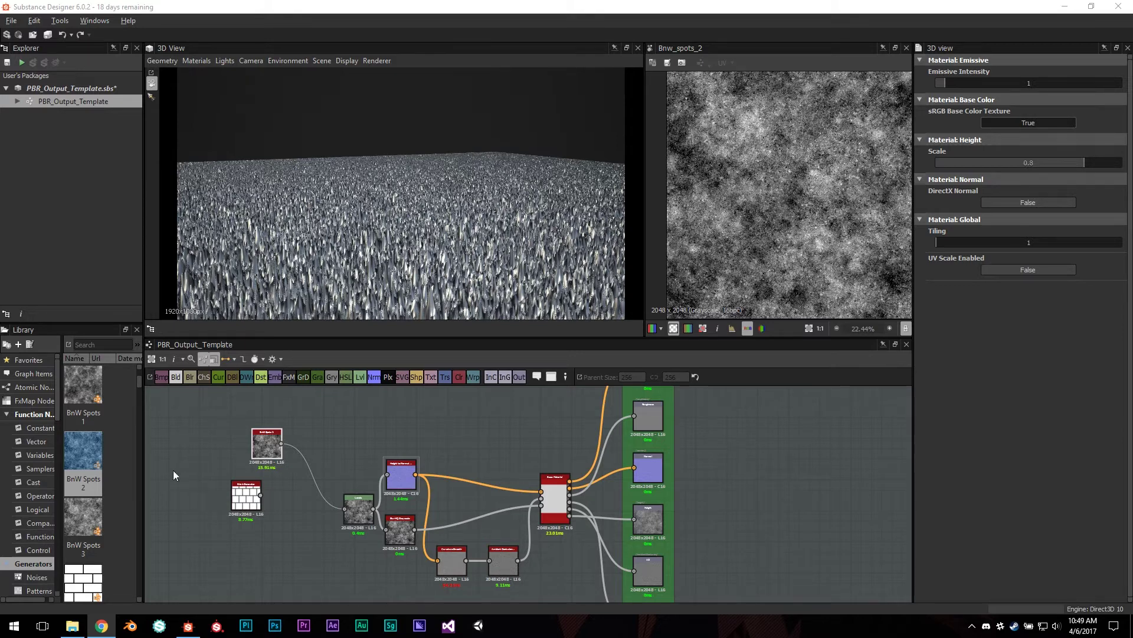
{"action": "left_click", "coordinate": [263, 439]}
{"action": "key", "text": "Delete"}
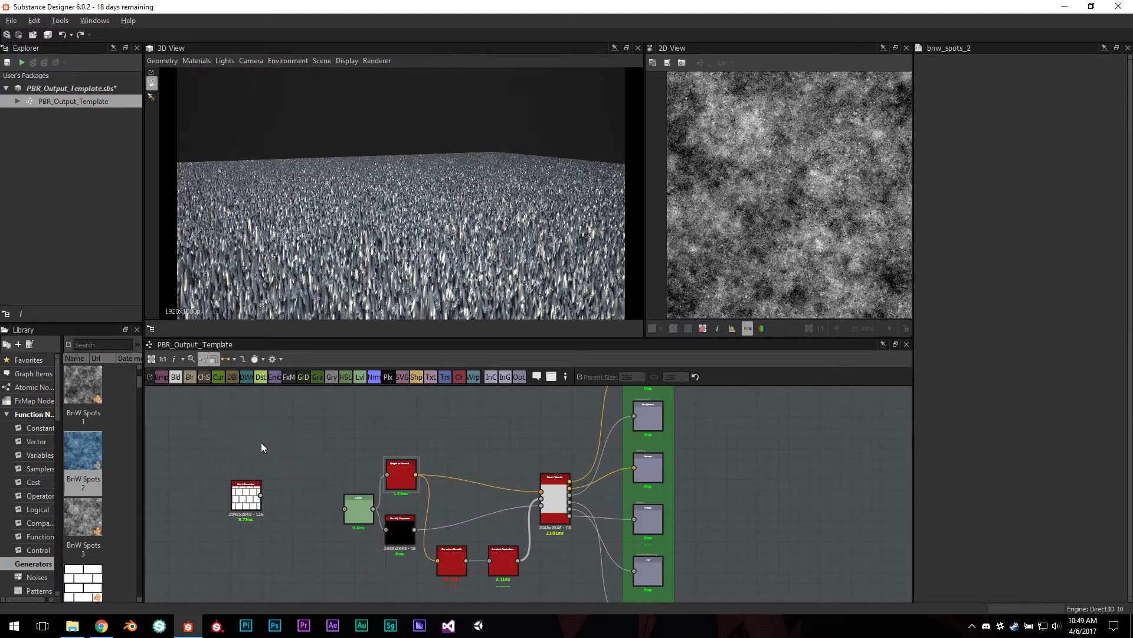
Step: Delete the Brick Generator node and make the graph area taller
{"action": "left_click", "coordinate": [251, 486]}
{"action": "key", "text": "Delete"}
{"action": "scroll", "coordinate": [695, 448], "scroll_direction": "up", "scroll_amount": 2}
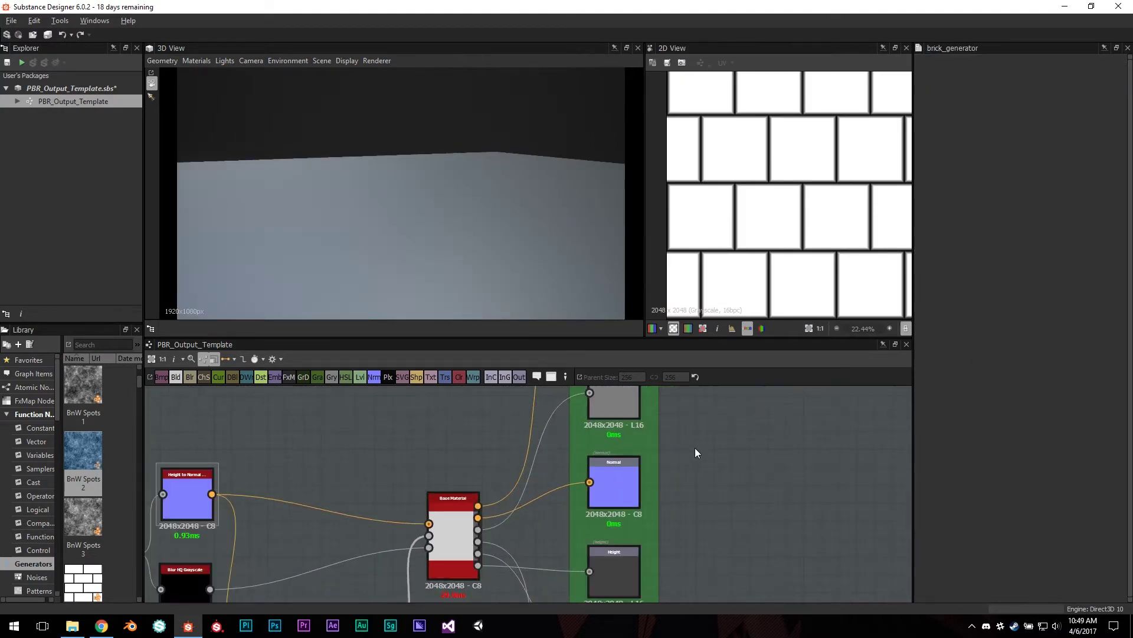
{"action": "scroll", "coordinate": [679, 526], "scroll_direction": "up", "scroll_amount": 2}
{"action": "scroll", "coordinate": [665, 543], "scroll_direction": "up", "scroll_amount": 2}
{"action": "scroll", "coordinate": [664, 543], "scroll_direction": "down", "scroll_amount": 2}
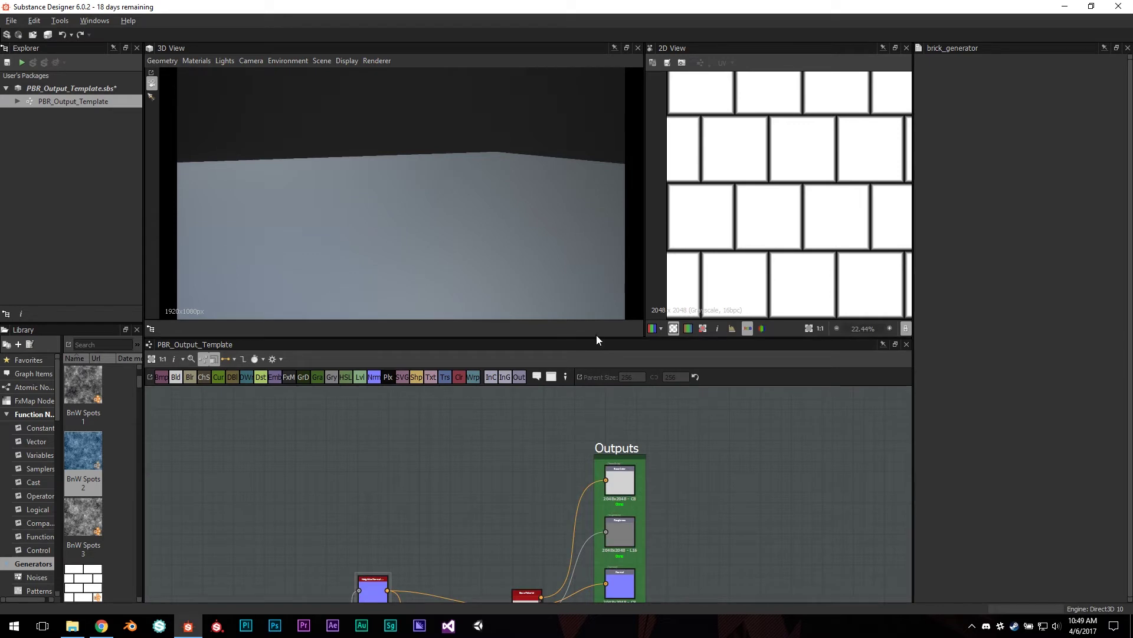
{"action": "left_click_drag", "start_coordinate": [599, 338], "coordinate": [615, 177]}
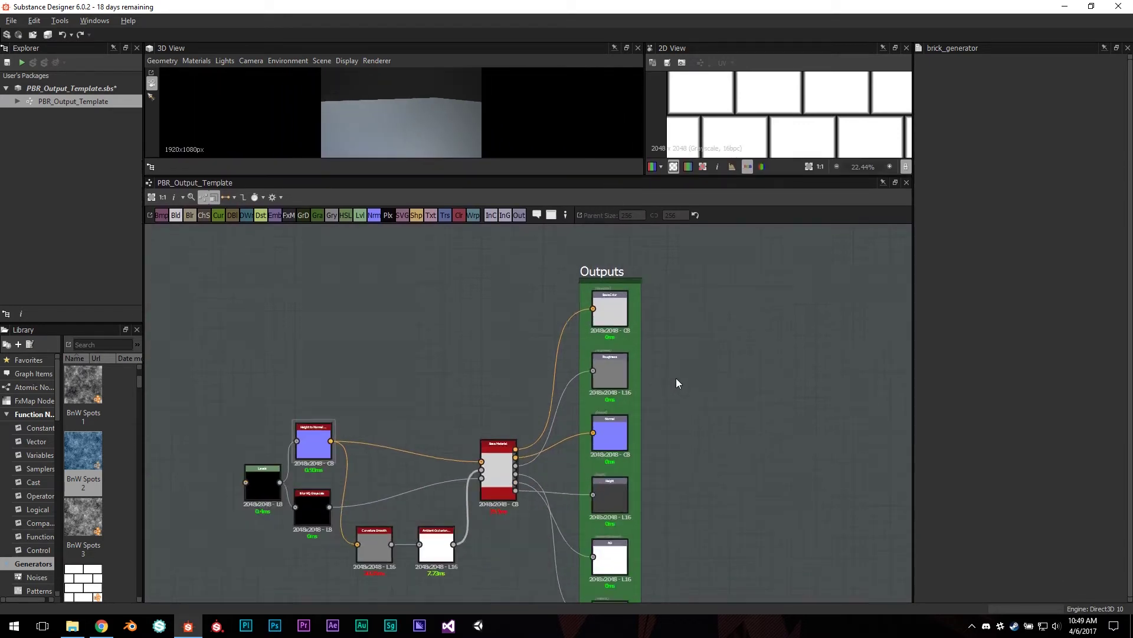
{"action": "scroll", "coordinate": [675, 378], "scroll_direction": "up", "scroll_amount": 1}
{"action": "scroll", "coordinate": [657, 324], "scroll_direction": "down", "scroll_amount": 2}
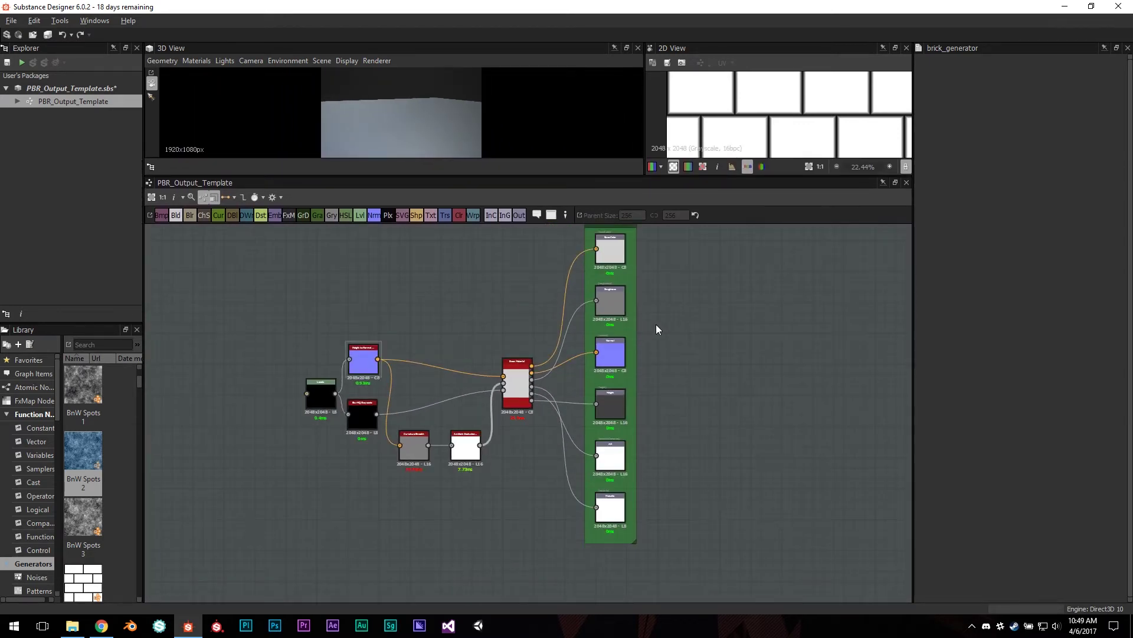
{"action": "scroll", "coordinate": [656, 330], "scroll_direction": "up", "scroll_amount": 1}
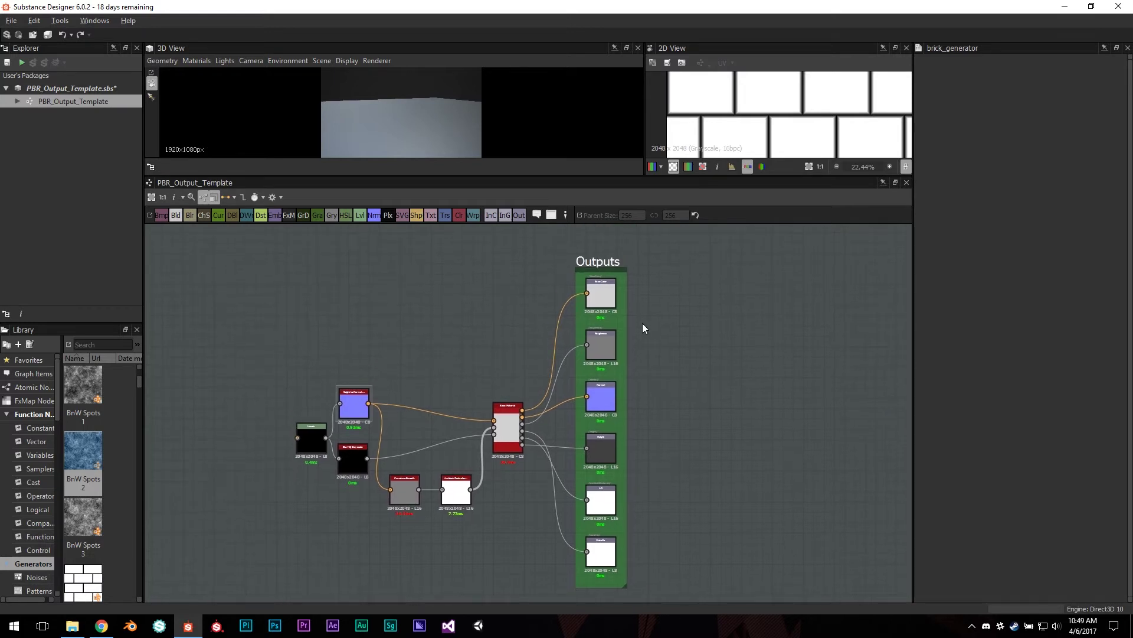
{"action": "scroll", "coordinate": [644, 354], "scroll_direction": "up", "scroll_amount": 1}
{"action": "scroll", "coordinate": [646, 361], "scroll_direction": "up", "scroll_amount": 1}
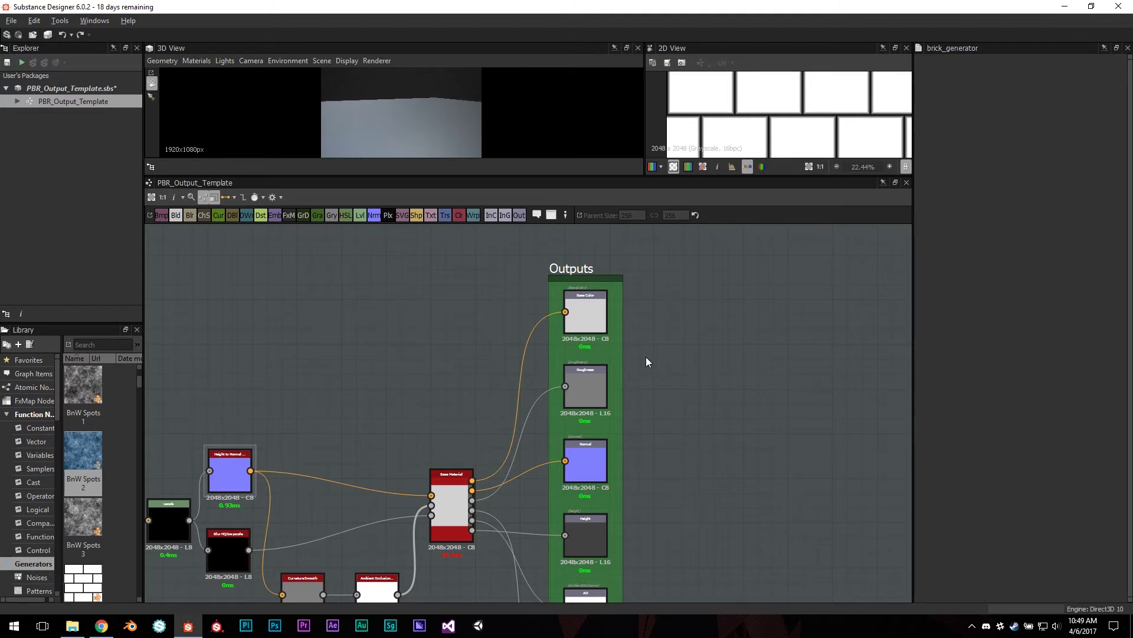
{"action": "scroll", "coordinate": [660, 354], "scroll_direction": "up", "scroll_amount": 2}
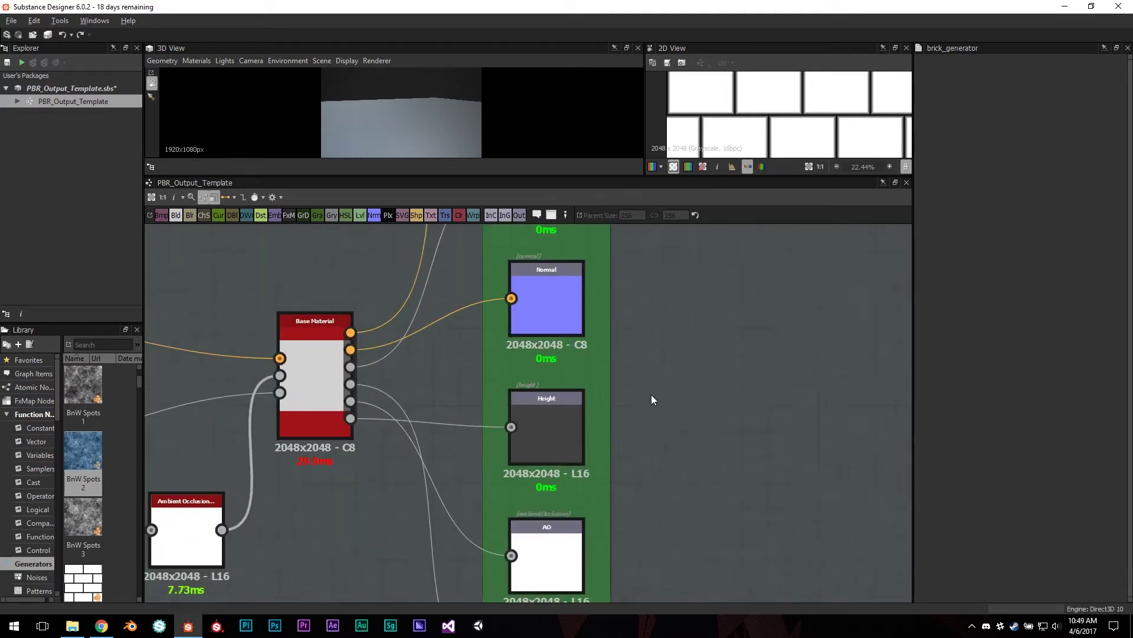
Step: Pan over the Outputs frame and add a new standalone output node
{"action": "left_click_drag", "start_coordinate": [582, 494], "coordinate": [620, 431]}
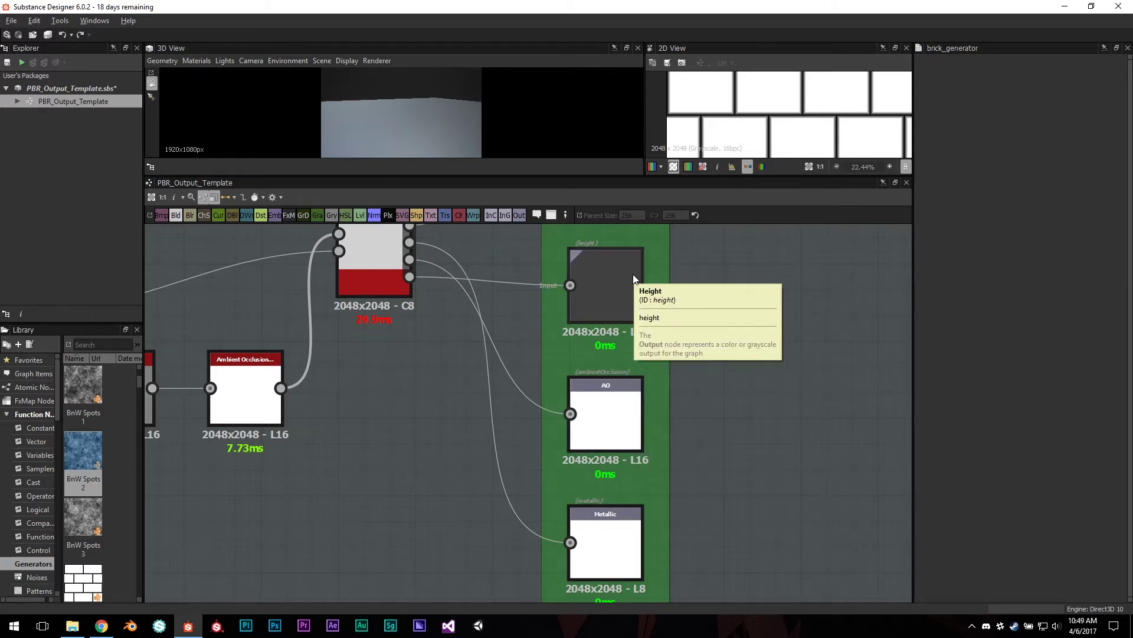
{"action": "mouse_move", "coordinate": [728, 277]}
{"action": "left_mouse_down"}
{"action": "mouse_move", "coordinate": [676, 348]}
{"action": "mouse_move", "coordinate": [679, 432]}
{"action": "left_mouse_up"}
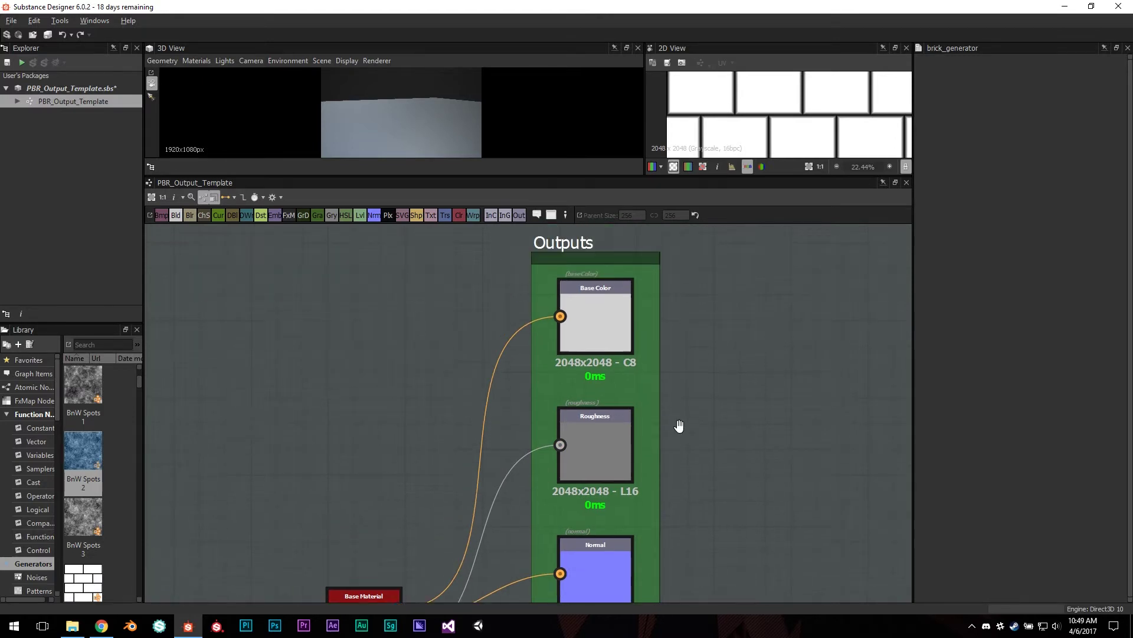
{"action": "scroll", "coordinate": [679, 431], "scroll_direction": "up", "scroll_amount": 1}
{"action": "scroll", "coordinate": [680, 431], "scroll_direction": "down", "scroll_amount": 1}
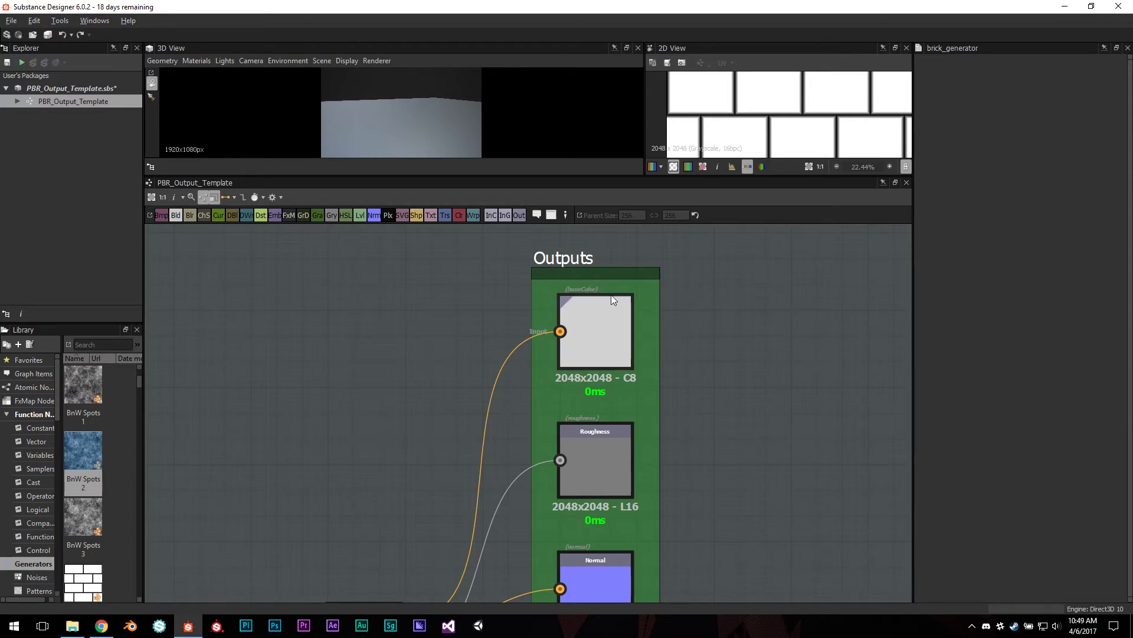
{"action": "left_click", "coordinate": [798, 333]}
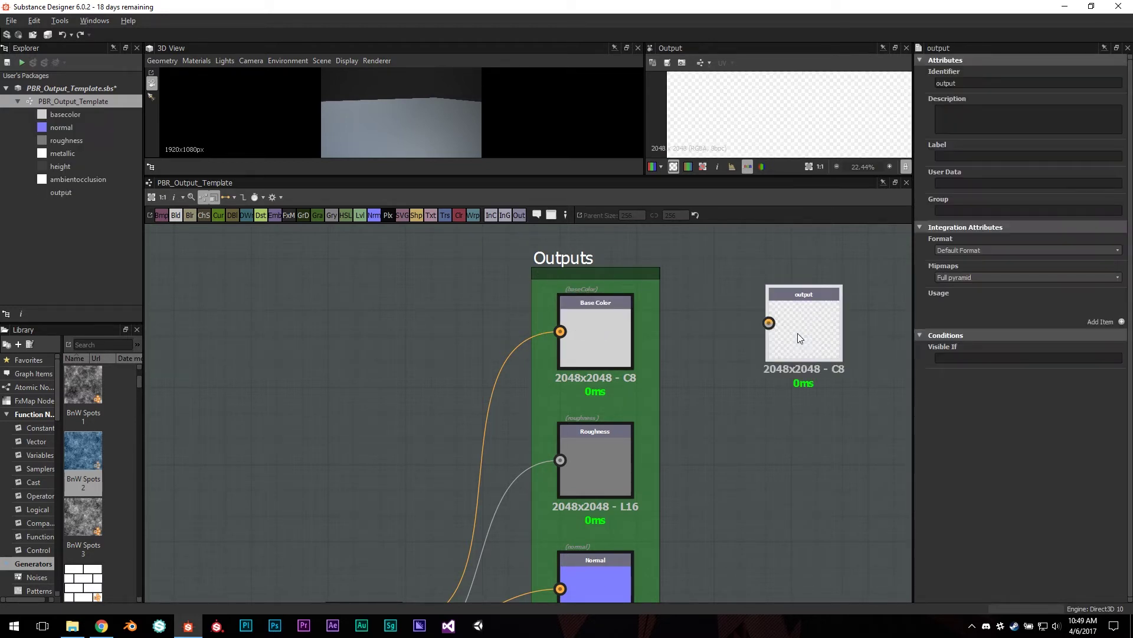
{"action": "left_click", "coordinate": [1123, 323]}
{"action": "left_click", "coordinate": [1099, 307]}
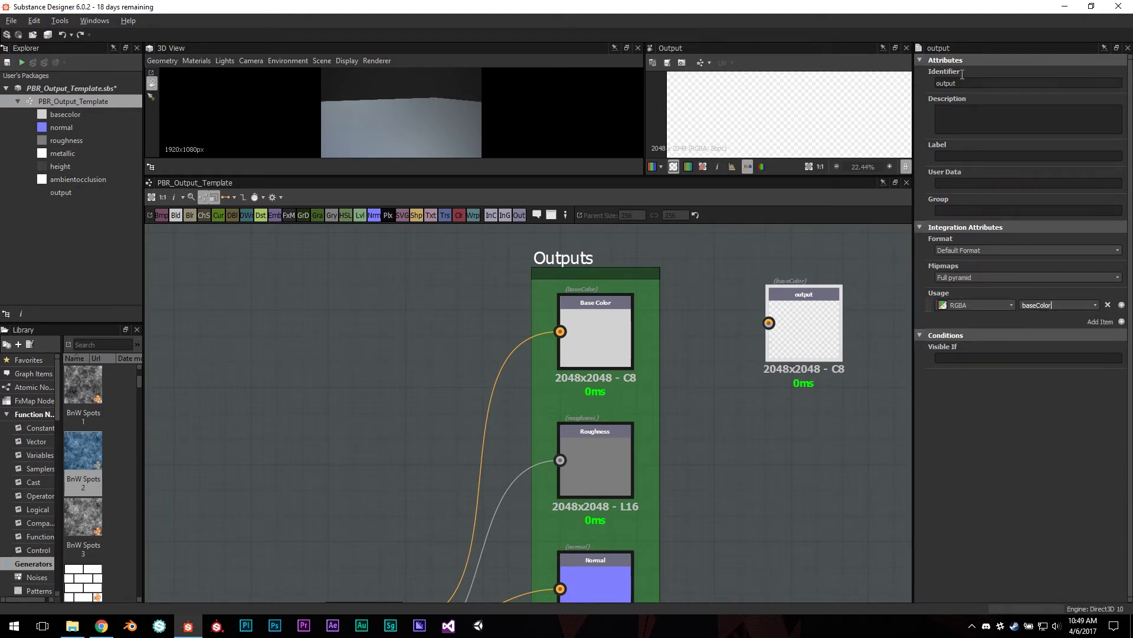
{"action": "left_click_drag", "start_coordinate": [969, 83], "coordinate": [898, 84]}
{"action": "type", "text": "Base"}
{"action": "type", "text": "Colour"}
{"action": "key", "text": "Return"}
{"action": "double_click", "coordinate": [975, 82]}
{"action": "key", "text": "ctrl+c"}
{"action": "left_click", "coordinate": [974, 155]}
{"action": "key", "text": "ctrl+v"}
{"action": "key", "text": "Return"}
{"action": "key", "text": "Return"}
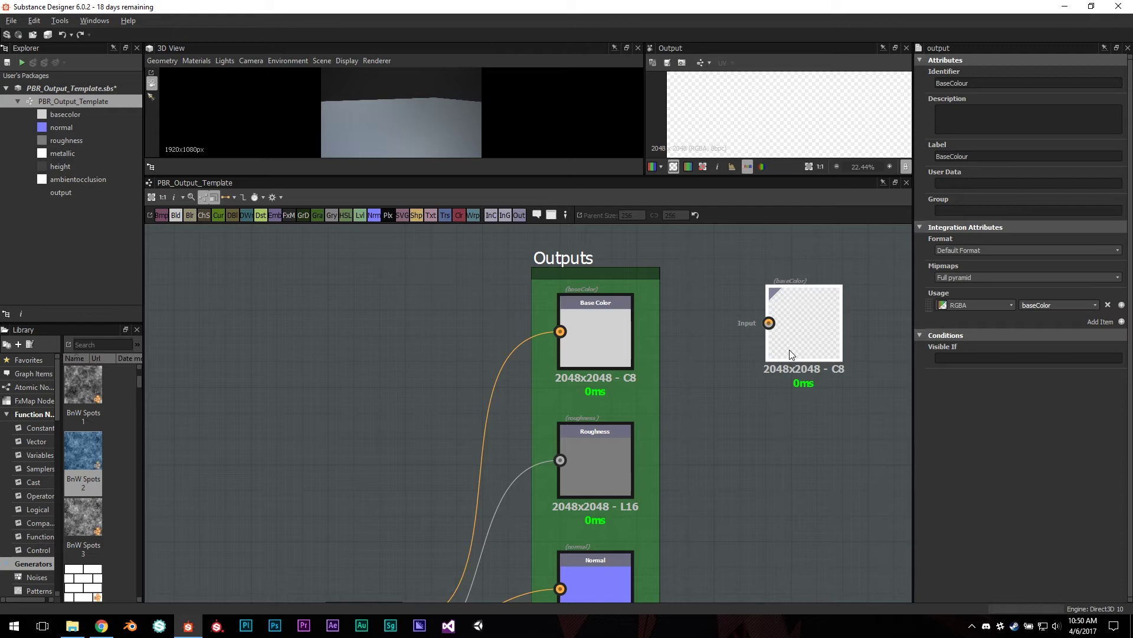
{"action": "key", "text": "Delete"}
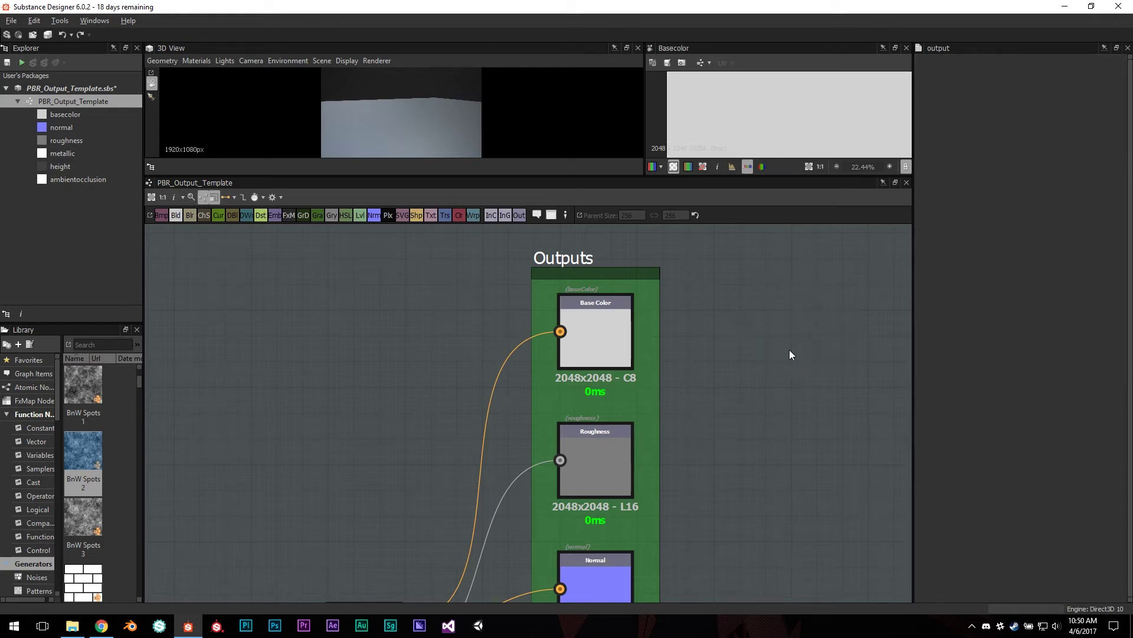
{"action": "left_click_drag", "start_coordinate": [611, 333], "coordinate": [599, 337]}
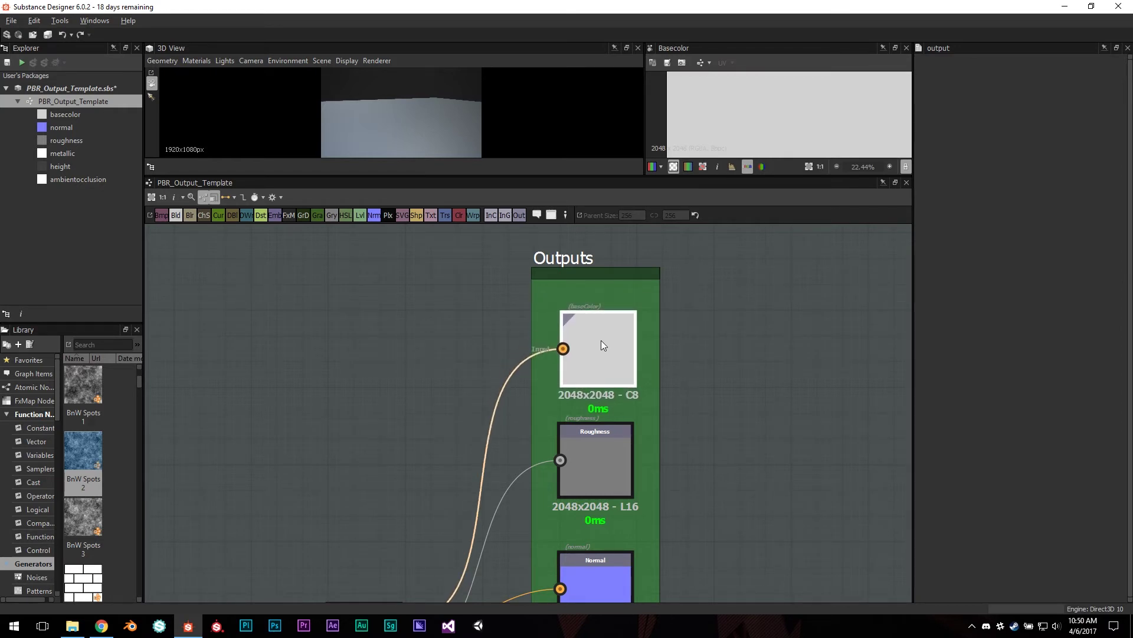
{"action": "scroll", "coordinate": [762, 391], "scroll_direction": "down", "scroll_amount": 2}
{"action": "scroll", "coordinate": [736, 446], "scroll_direction": "down", "scroll_amount": 1}
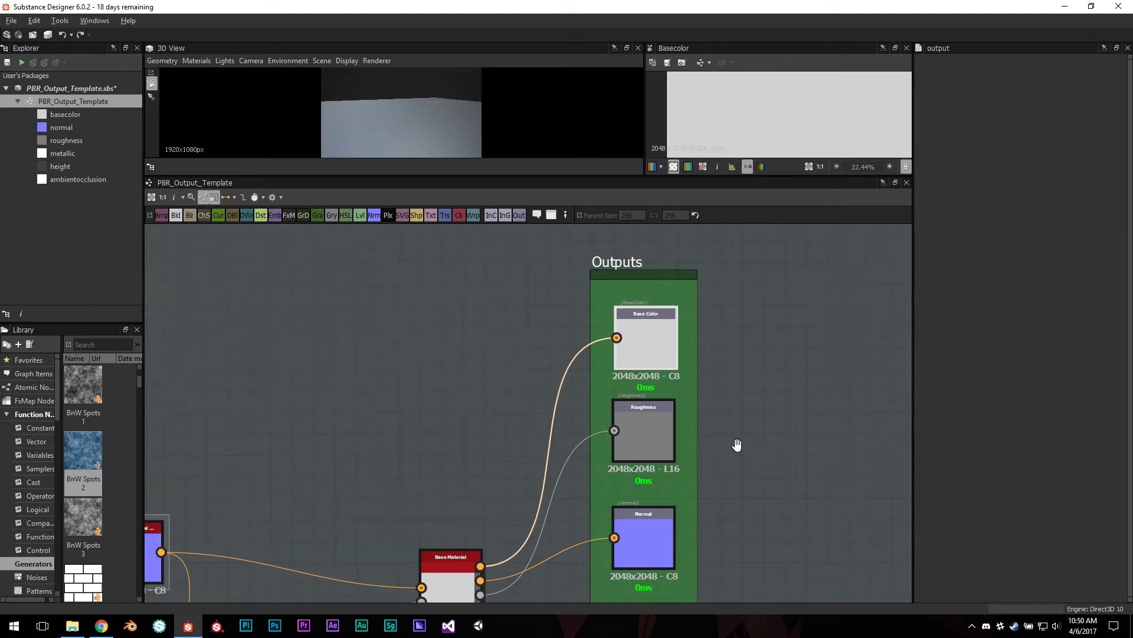
{"action": "scroll", "coordinate": [764, 517], "scroll_direction": "down", "scroll_amount": 1}
{"action": "scroll", "coordinate": [727, 414], "scroll_direction": "down", "scroll_amount": 1}
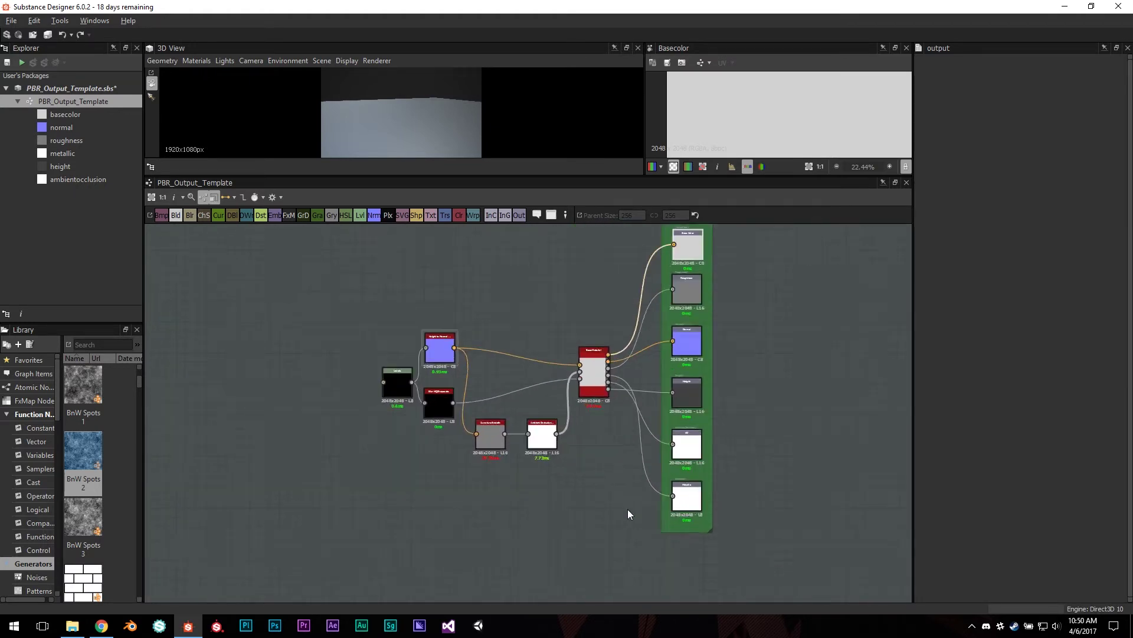
{"action": "scroll", "coordinate": [620, 460], "scroll_direction": "up", "scroll_amount": 3}
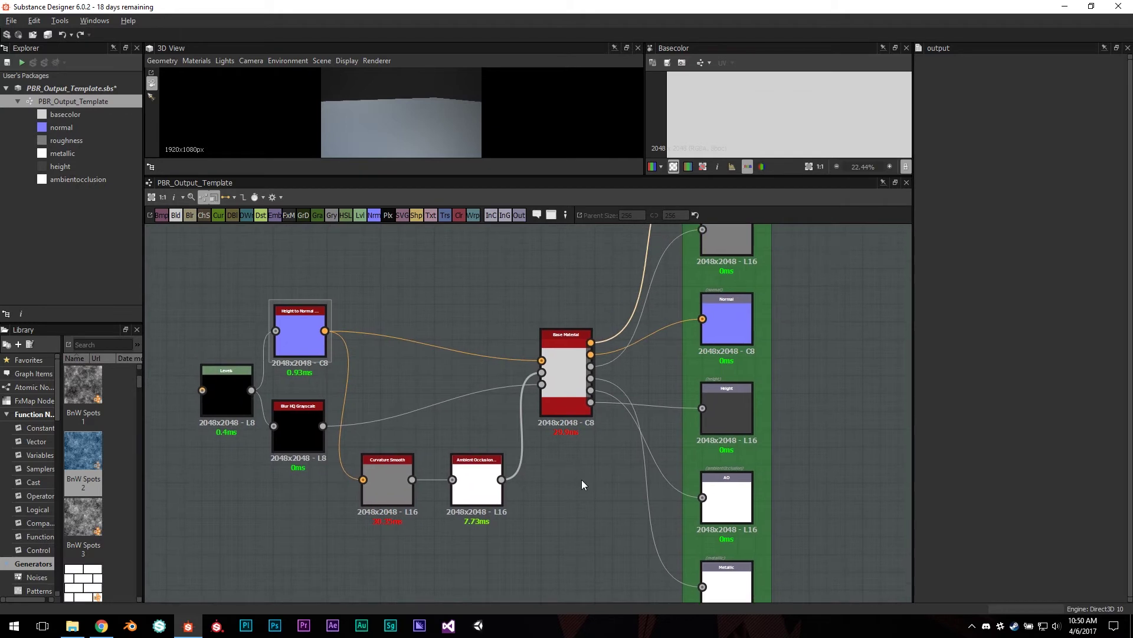
Step: Show the Base Material node's parameters and preview, then cancel the node search
{"action": "left_click", "coordinate": [565, 394]}
{"action": "double_click", "coordinate": [564, 334]}
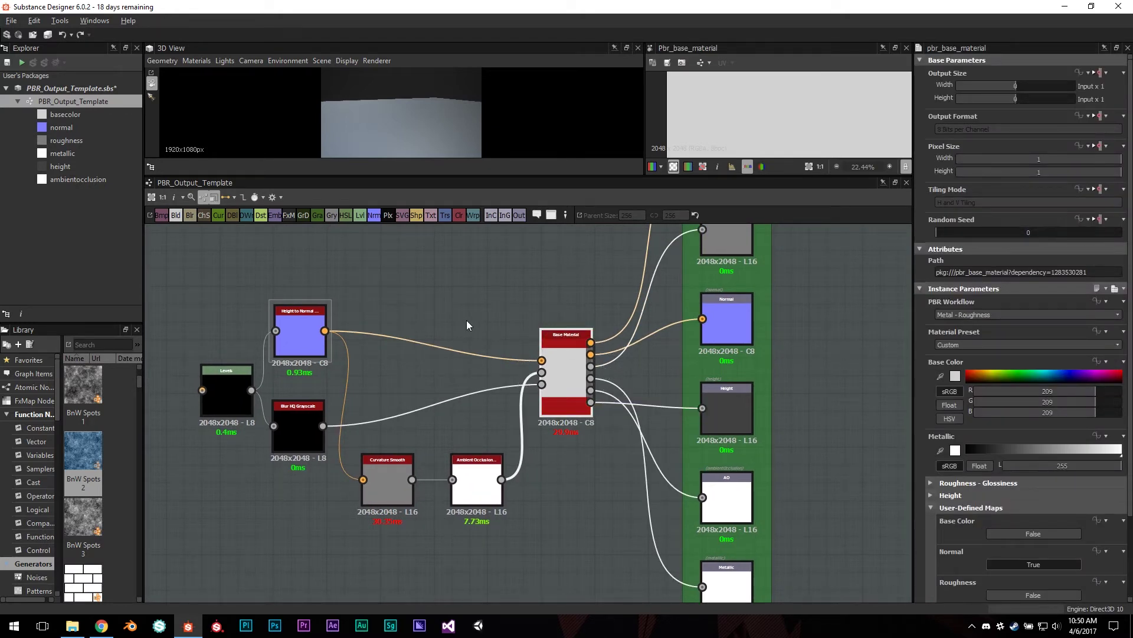
{"action": "key", "text": "space"}
{"action": "type", "text": "b"}
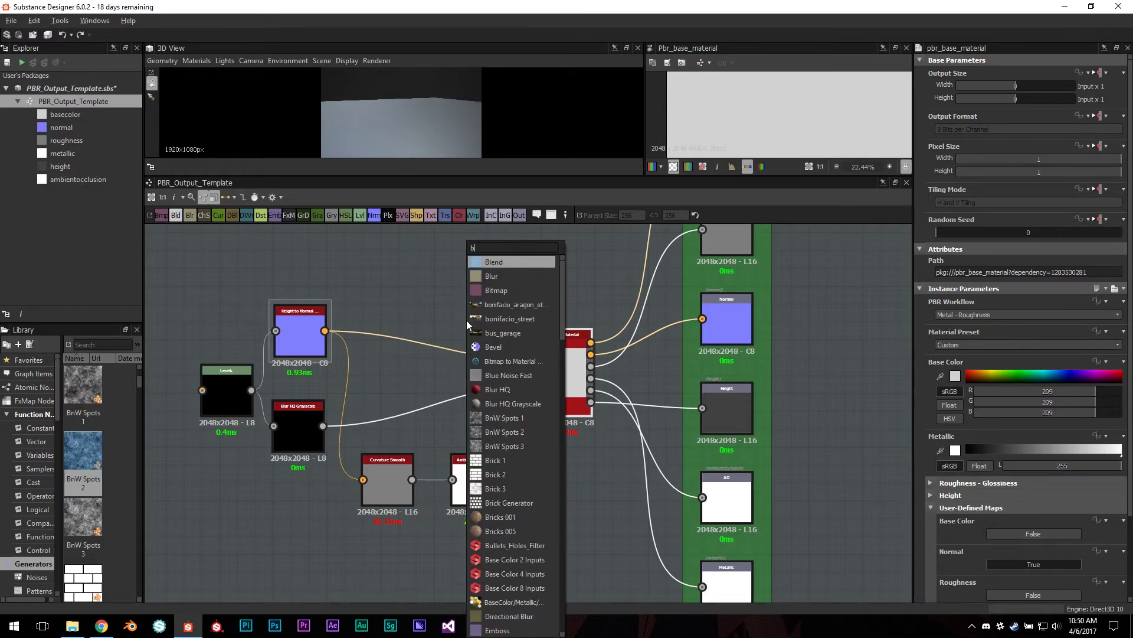
{"action": "type", "text": "ase ma"}
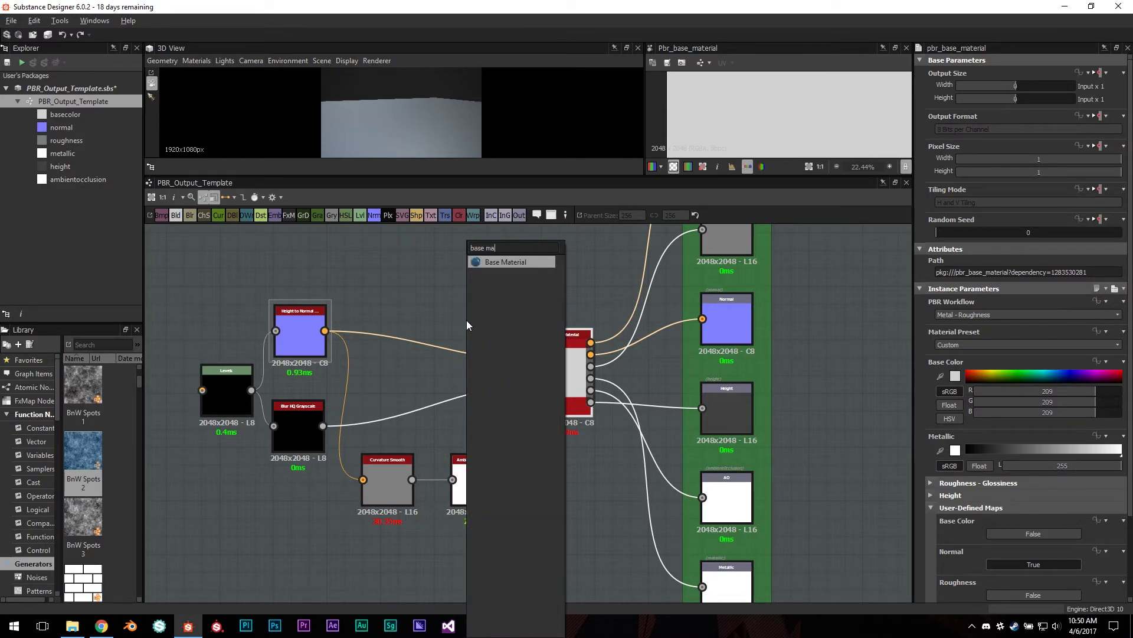
{"action": "key", "text": "Escape"}
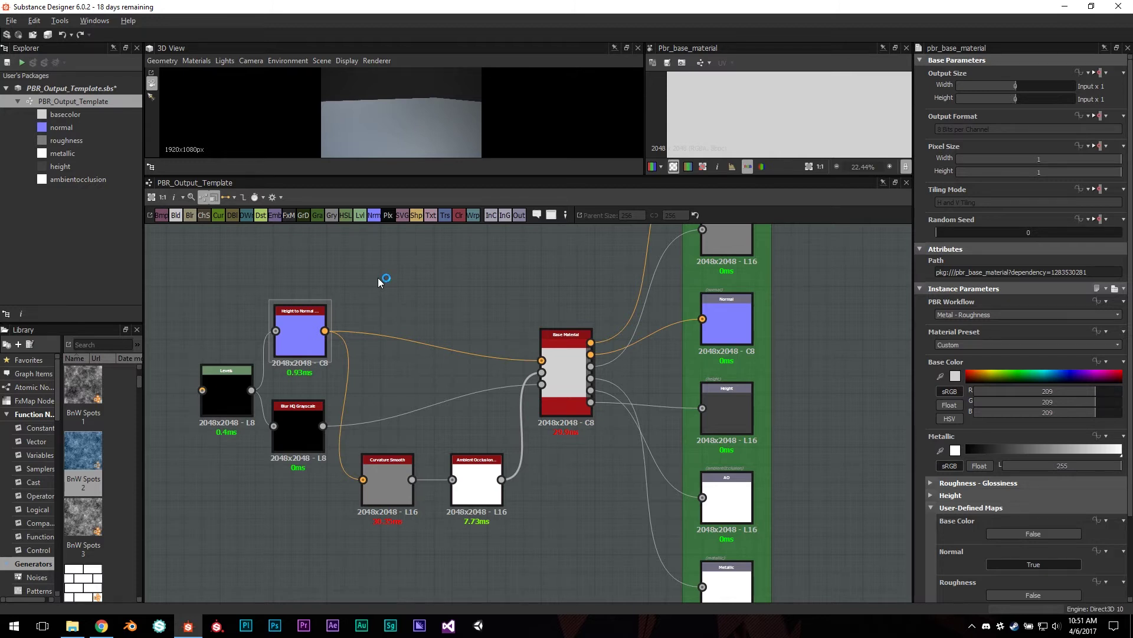
Step: Set the Base Material Metallic value to 0 and enlarge the 3D preview
{"action": "left_click_drag", "start_coordinate": [554, 363], "coordinate": [557, 356]}
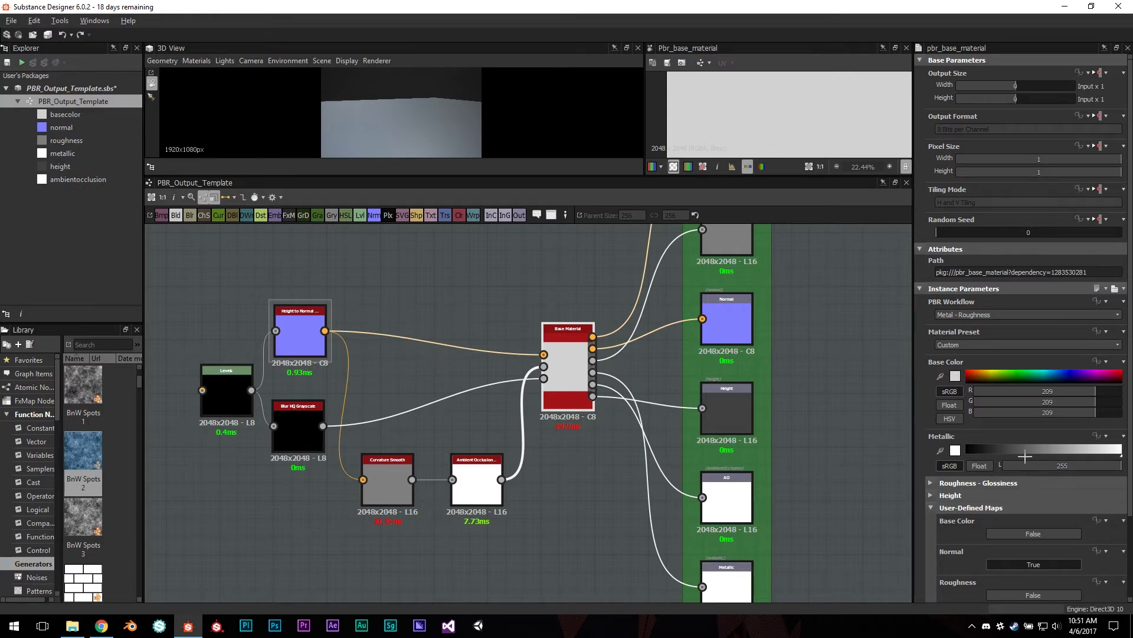
{"action": "left_click", "coordinate": [1043, 465]}
{"action": "left_click_drag", "start_coordinate": [825, 464], "coordinate": [826, 459]}
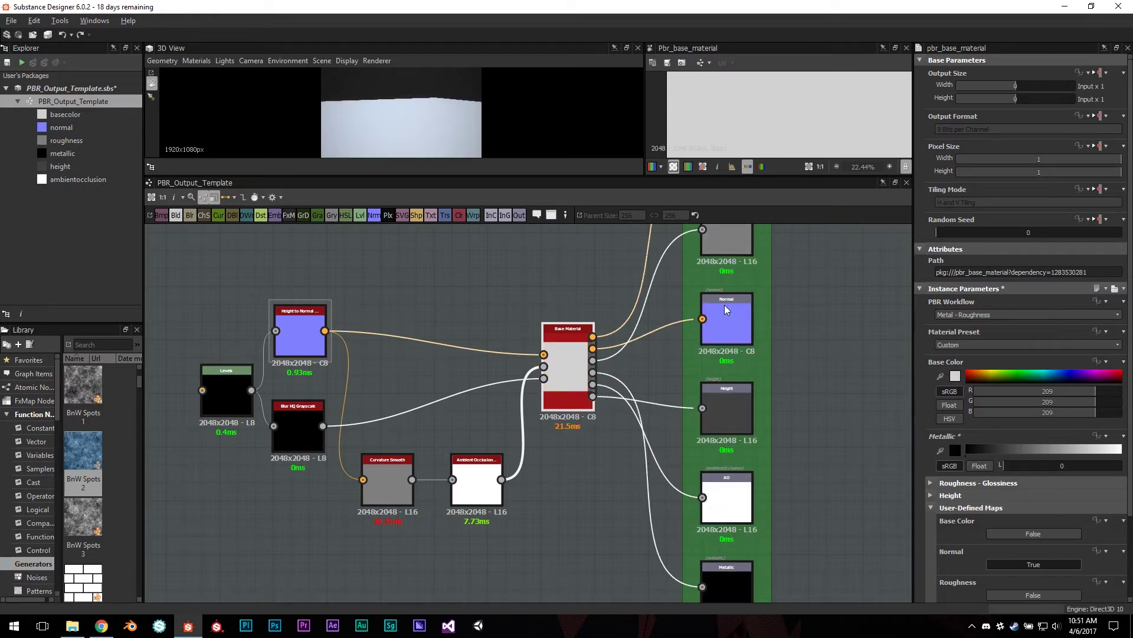
{"action": "left_click_drag", "start_coordinate": [454, 175], "coordinate": [449, 226]}
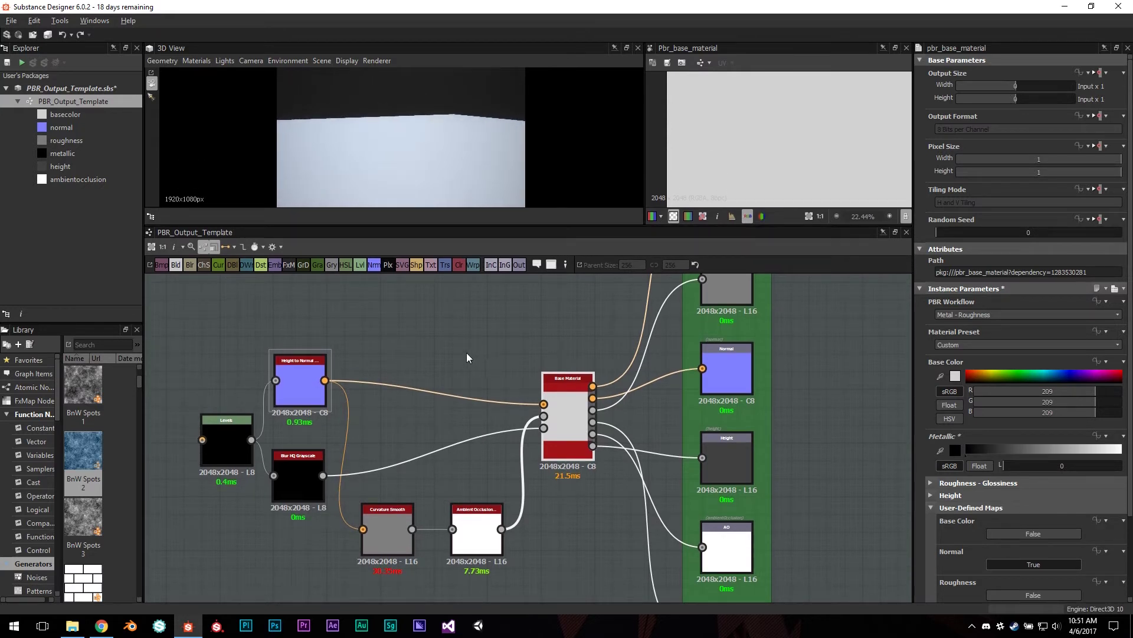
{"action": "left_click_drag", "start_coordinate": [412, 363], "coordinate": [506, 343]}
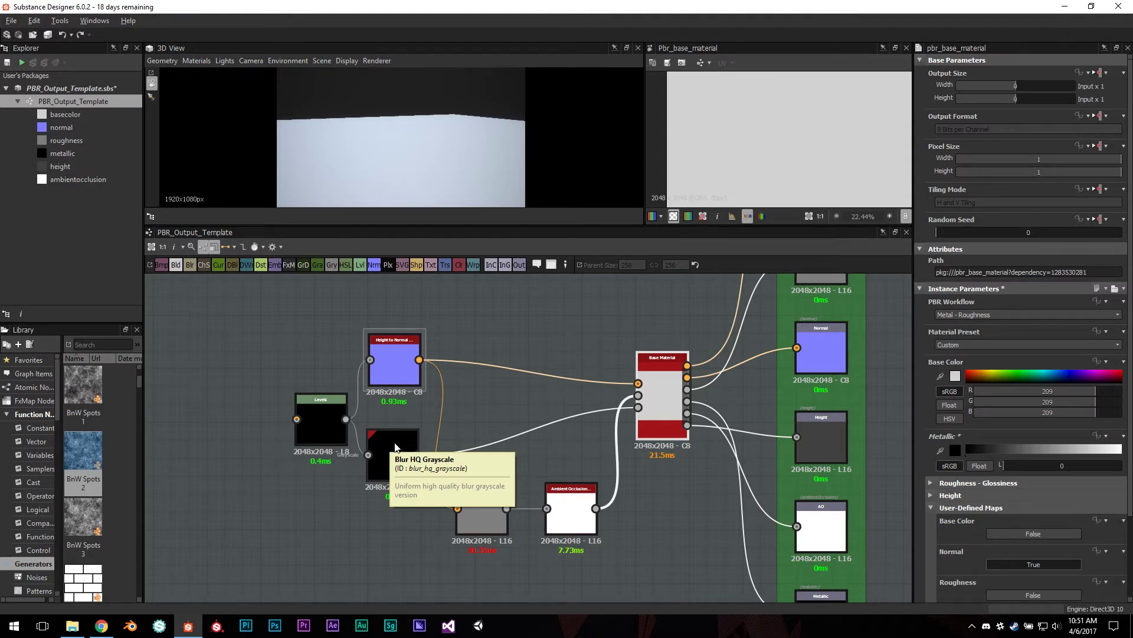
Step: Preview the Ambient Occlusion (HBAO) node's all-white output in the 2D view
{"action": "left_click_drag", "start_coordinate": [767, 462], "coordinate": [647, 400]}
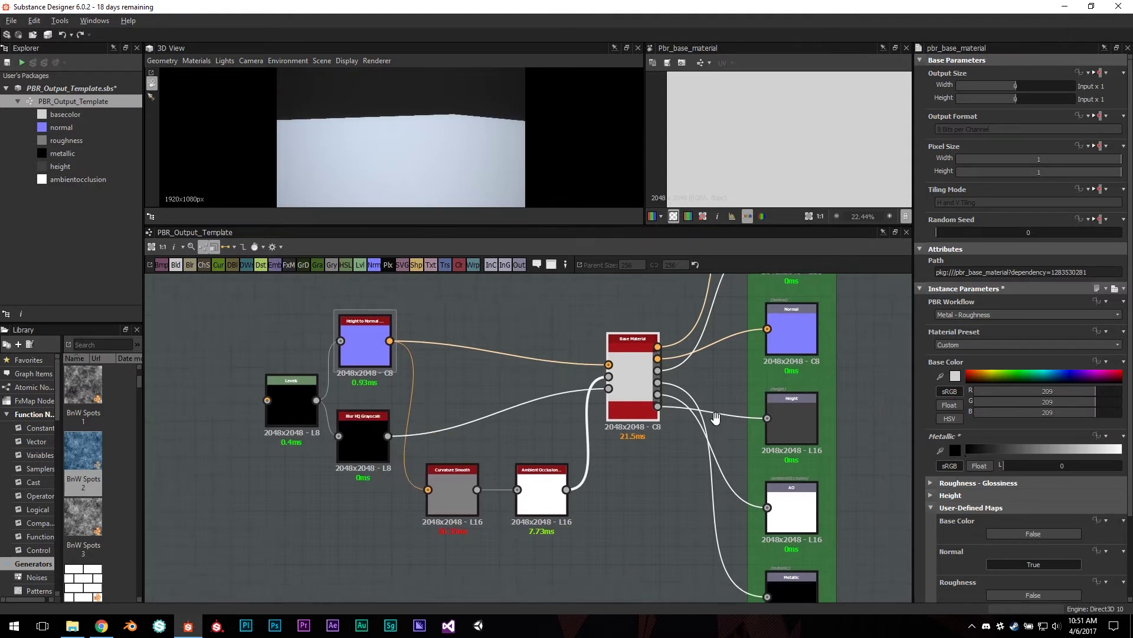
{"action": "left_click", "coordinate": [451, 440]}
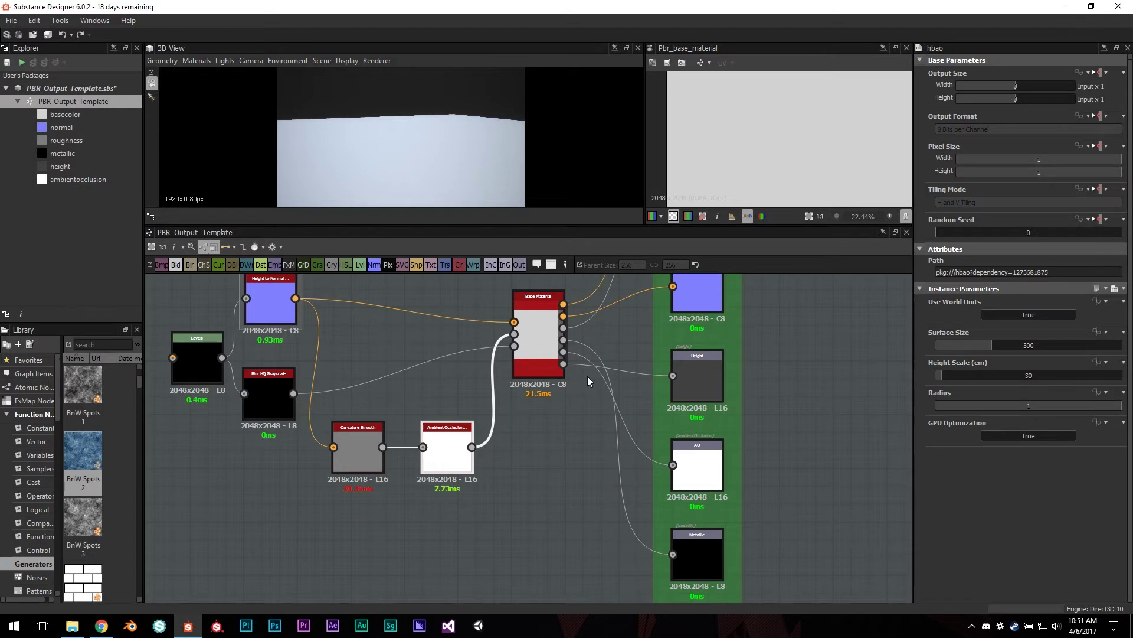
{"action": "scroll", "coordinate": [448, 450], "scroll_direction": "up", "scroll_amount": 2}
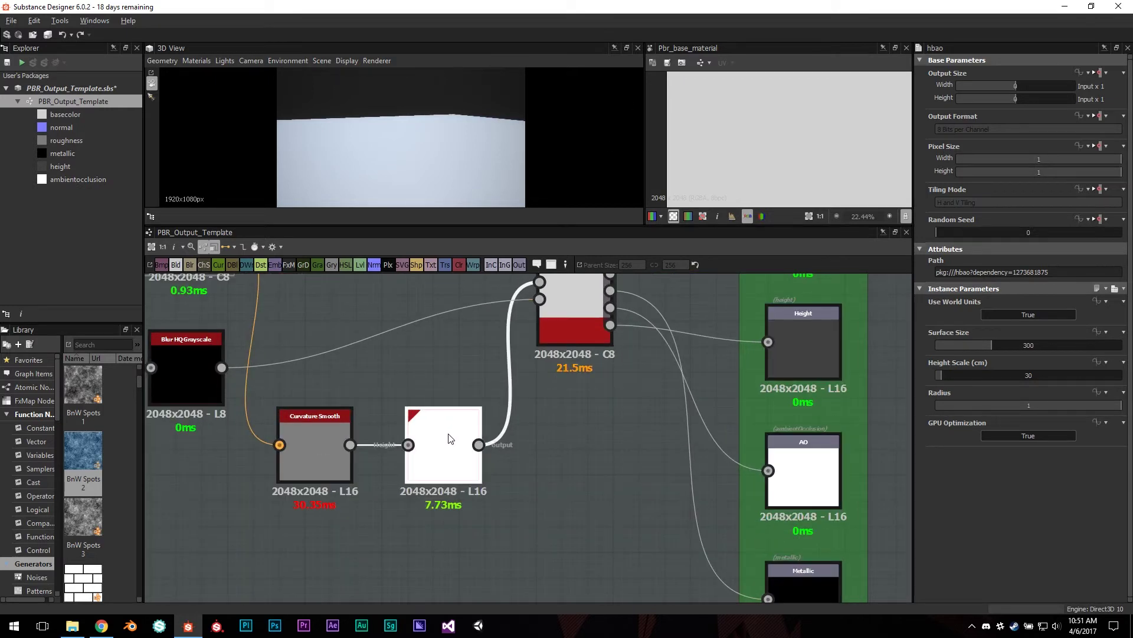
{"action": "double_click", "coordinate": [452, 440]}
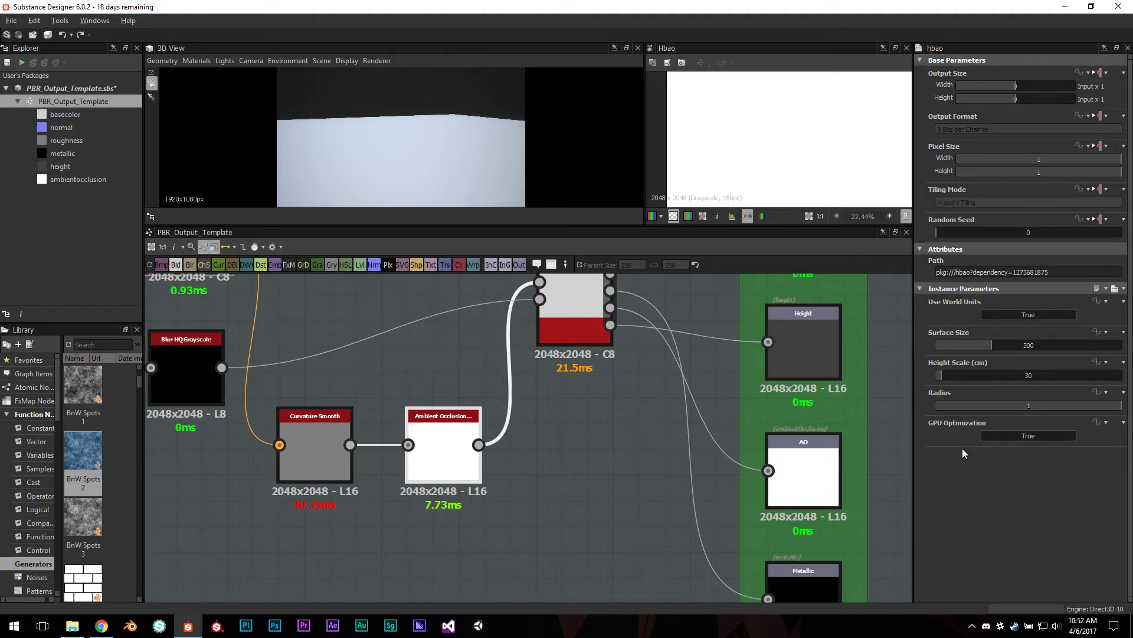
{"action": "left_click_drag", "start_coordinate": [509, 438], "coordinate": [530, 436]}
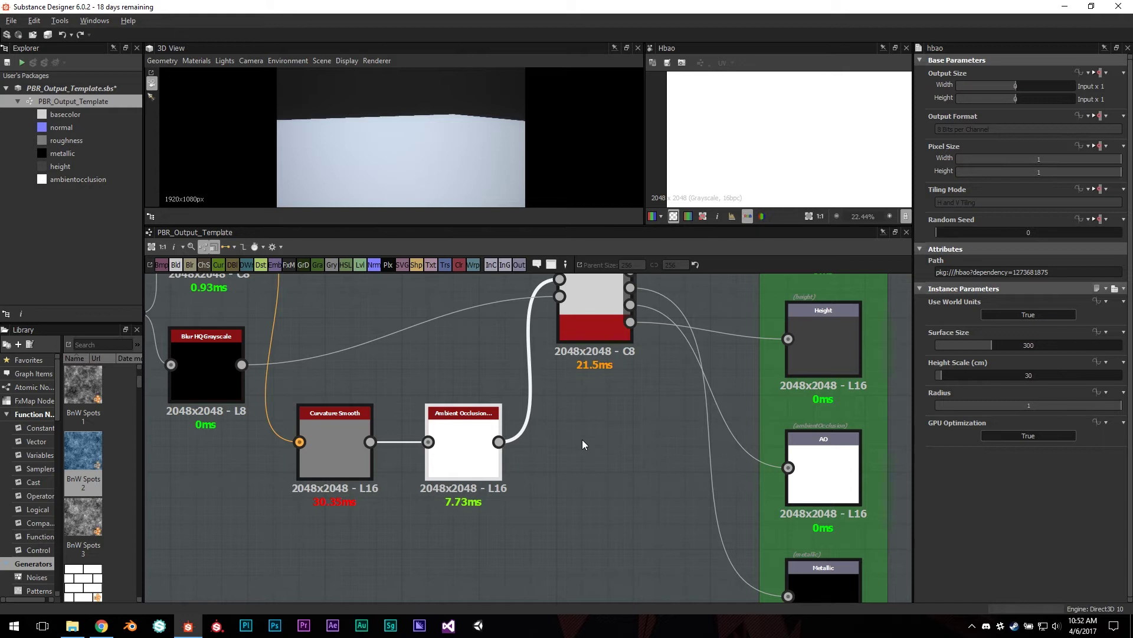
{"action": "left_click_drag", "start_coordinate": [583, 448], "coordinate": [616, 445]}
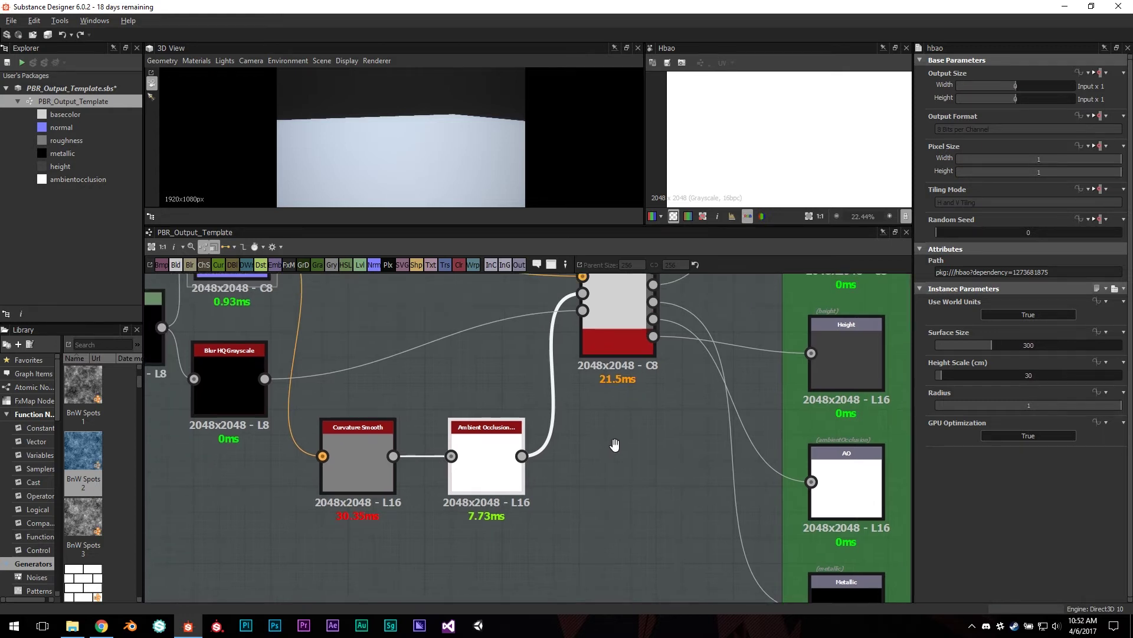
{"action": "mouse_move", "coordinate": [479, 385]}
{"action": "left_mouse_down"}
{"action": "mouse_move", "coordinate": [509, 393]}
{"action": "mouse_move", "coordinate": [467, 412]}
{"action": "left_mouse_up"}
{"action": "scroll", "coordinate": [467, 411], "scroll_direction": "down", "scroll_amount": 1}
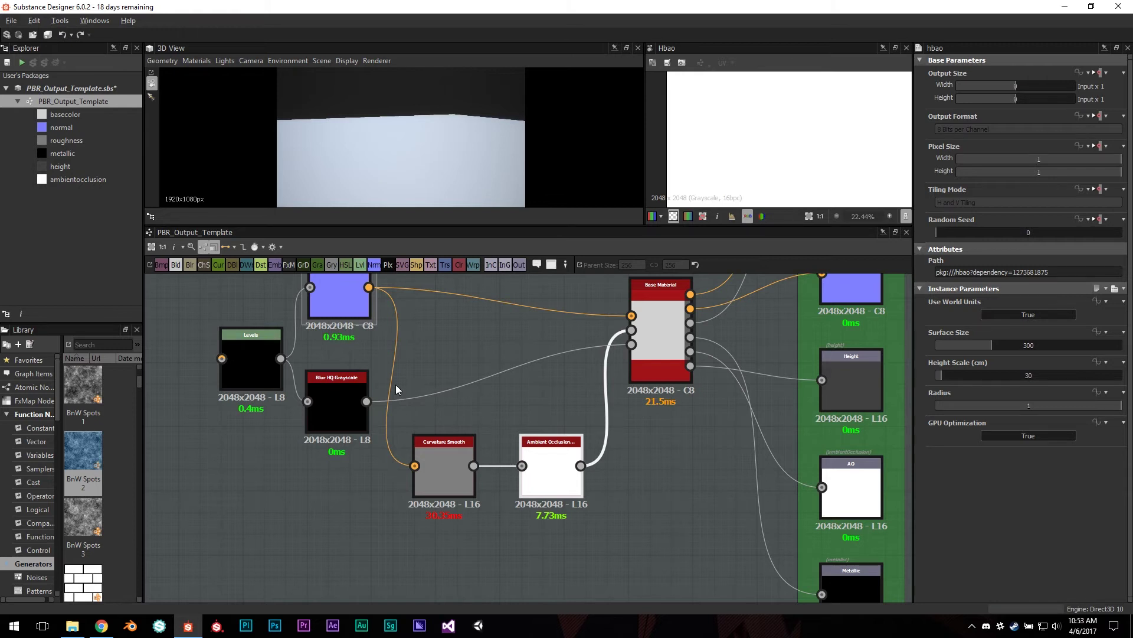
Step: Select Height to Normal World Units to view its 300 cm surface, 5 cm depth
{"action": "left_click_drag", "start_coordinate": [387, 373], "coordinate": [452, 437]}
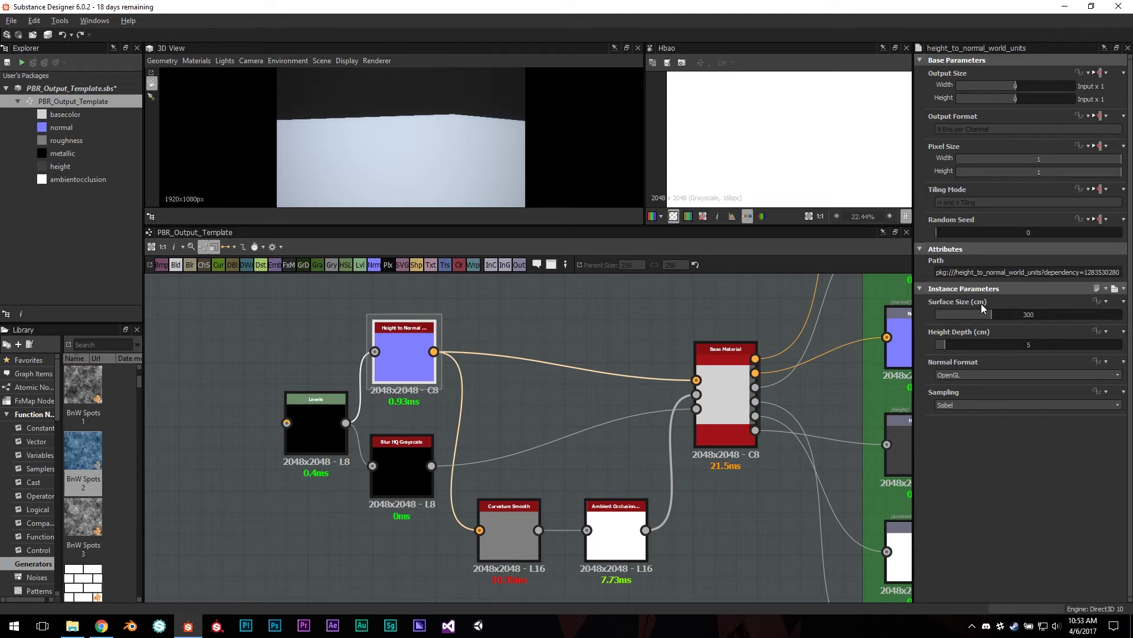
{"action": "left_click", "coordinate": [629, 526]}
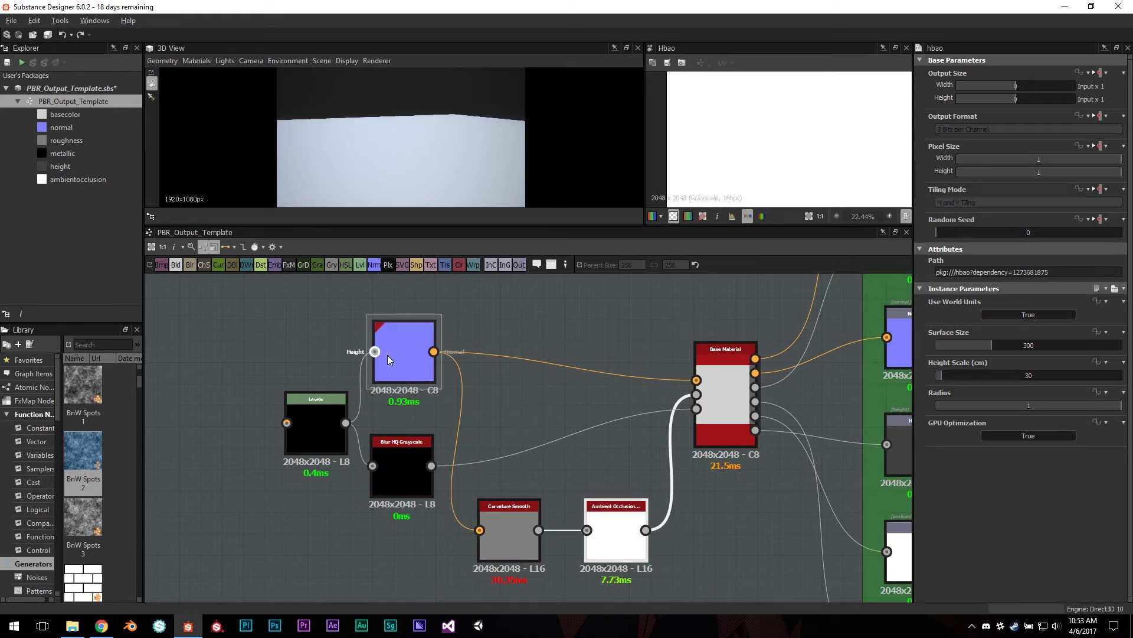
{"action": "left_click", "coordinate": [401, 364]}
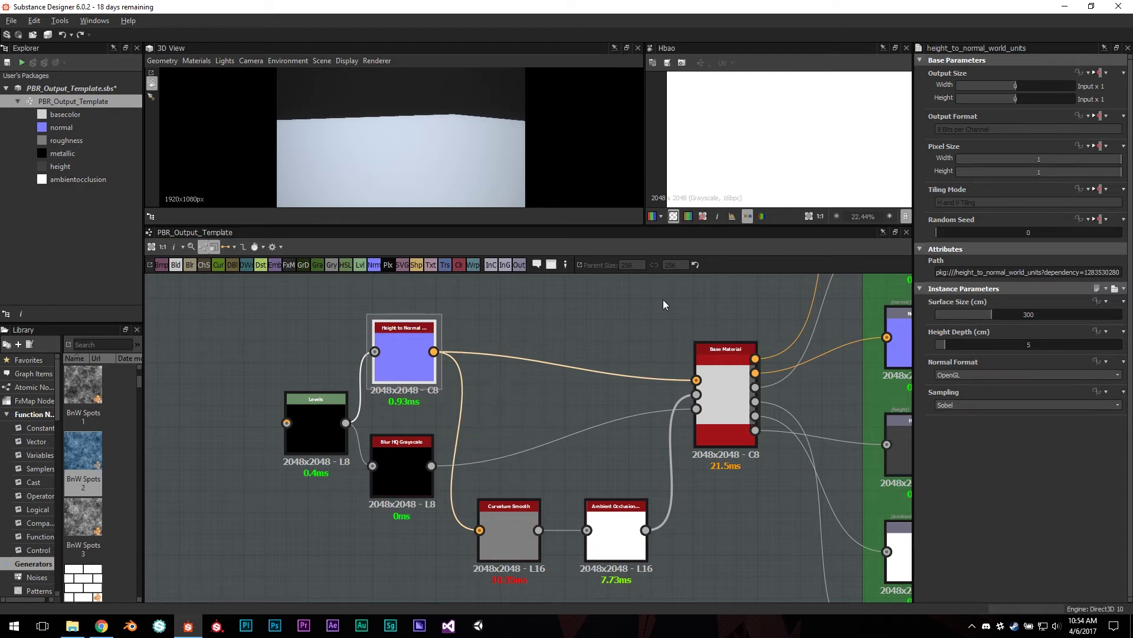
{"action": "left_click", "coordinate": [199, 65]}
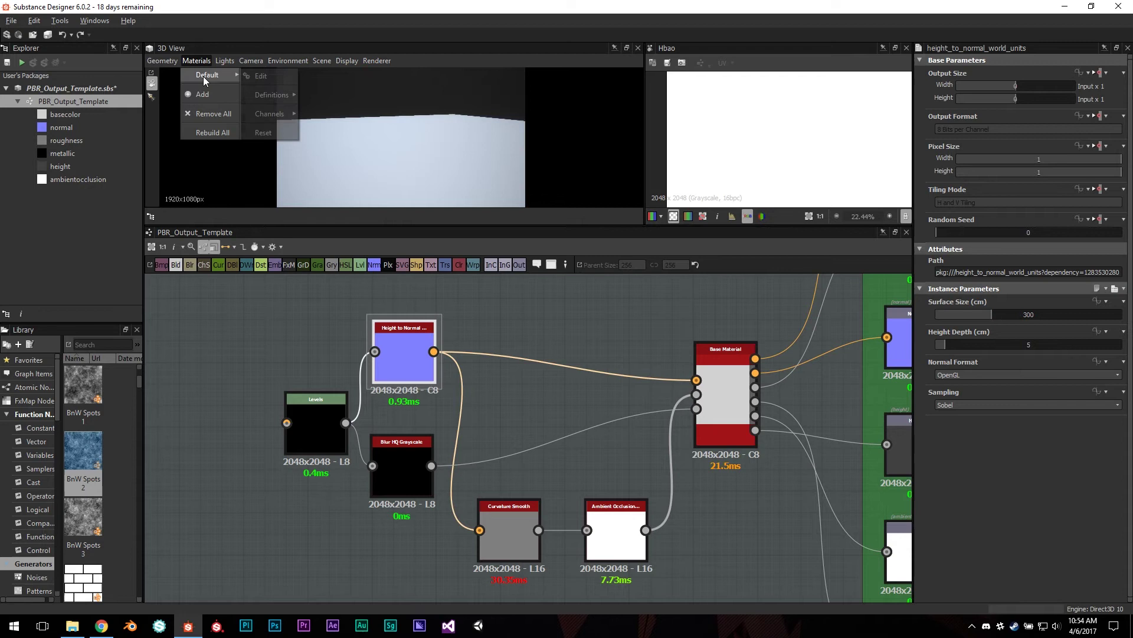
Step: Review the Default preview material settings, then select the Blur HQ Grayscale node
{"action": "left_click", "coordinate": [256, 77]}
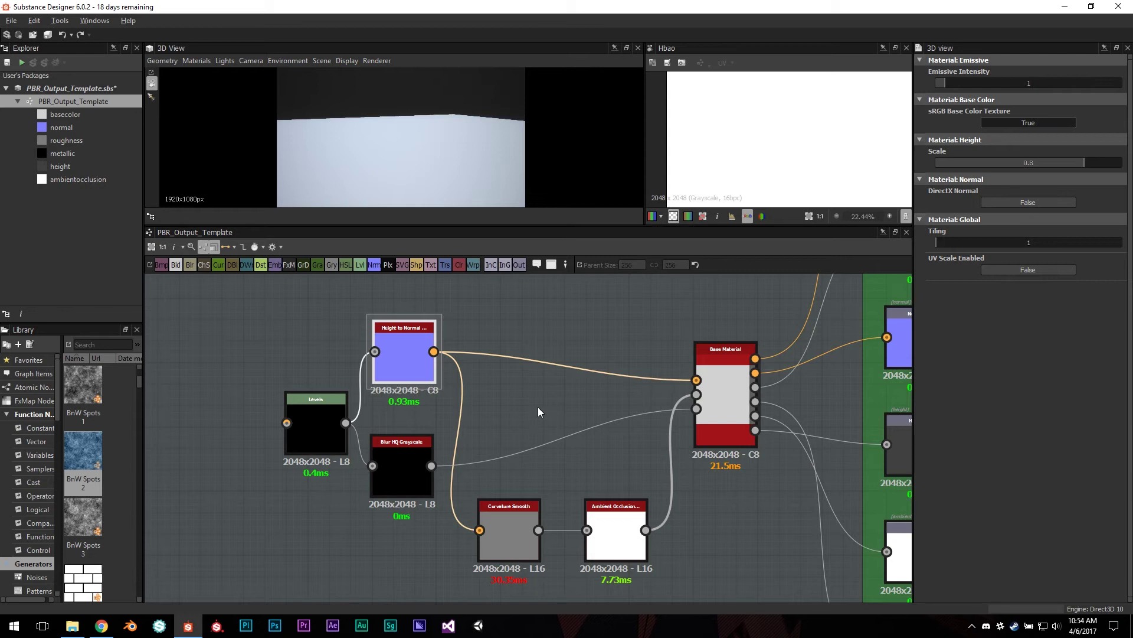
{"action": "left_click", "coordinate": [389, 357]}
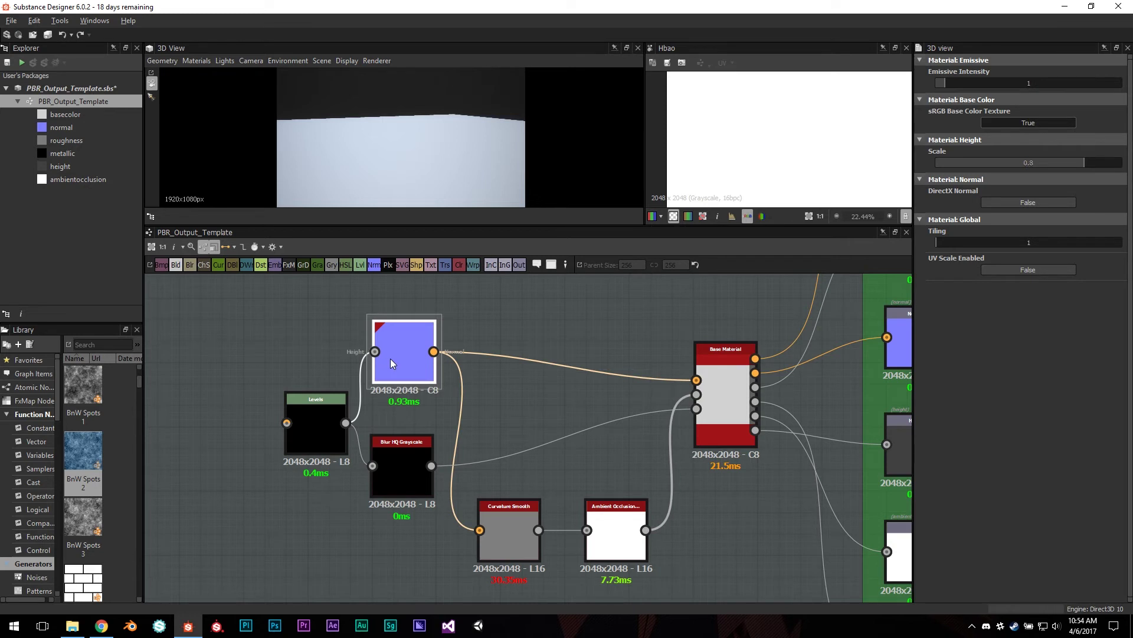
{"action": "left_click", "coordinate": [399, 460]}
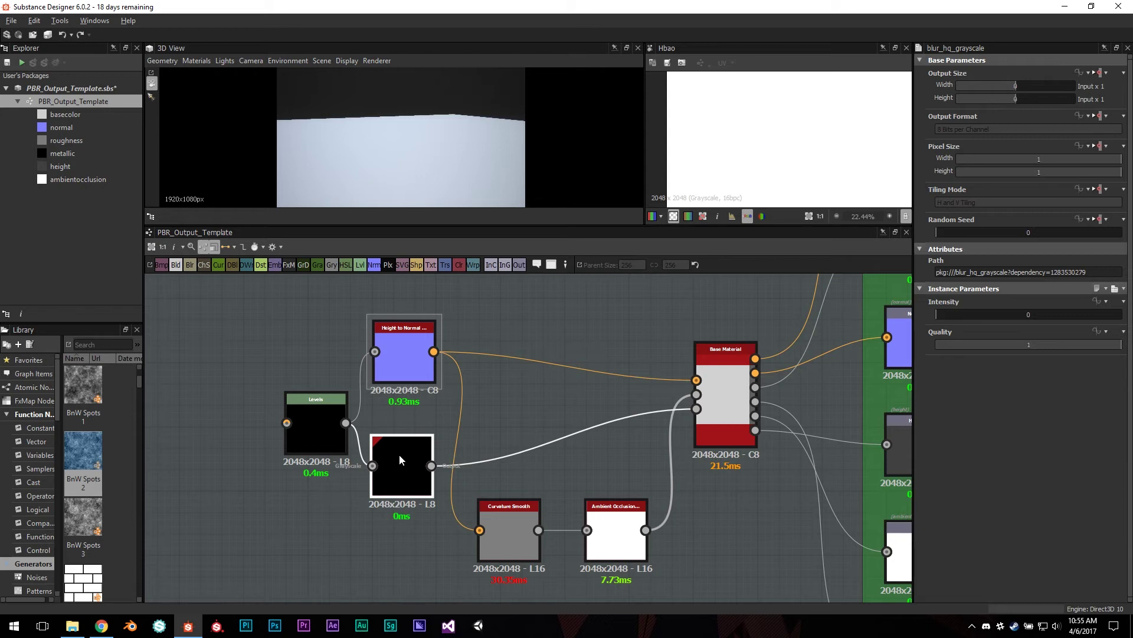
Step: Trial BnW Spots 1 into Levels, delete it, then preview the Levels node
{"action": "left_click", "coordinate": [315, 407]}
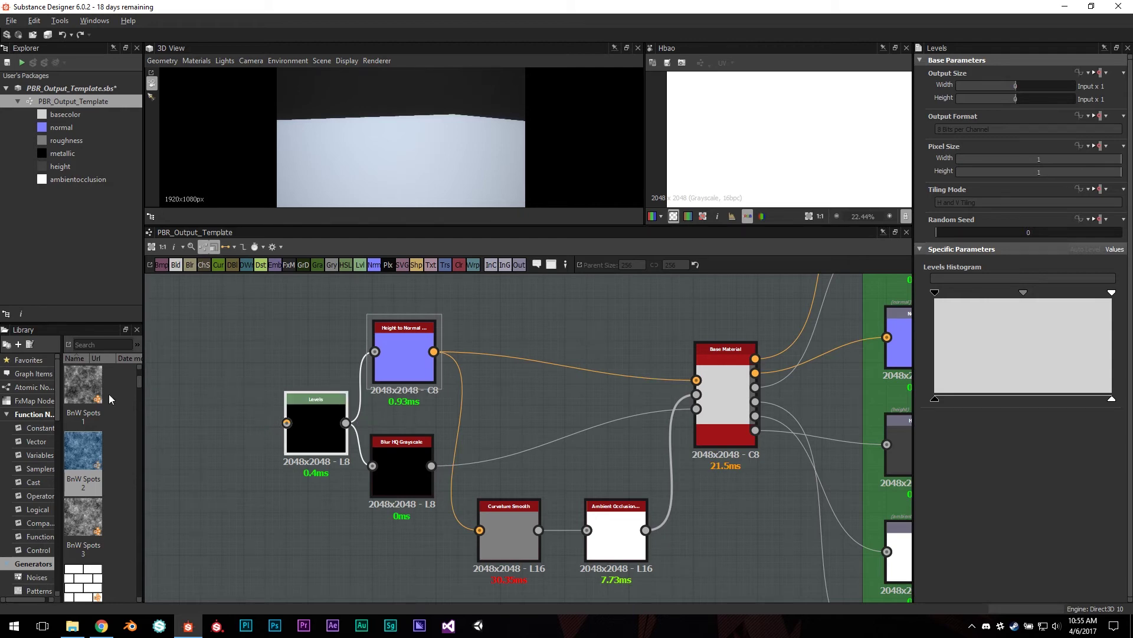
{"action": "mouse_move", "coordinate": [108, 393]}
{"action": "left_mouse_down"}
{"action": "mouse_move", "coordinate": [189, 395]}
{"action": "mouse_move", "coordinate": [286, 424]}
{"action": "left_mouse_up"}
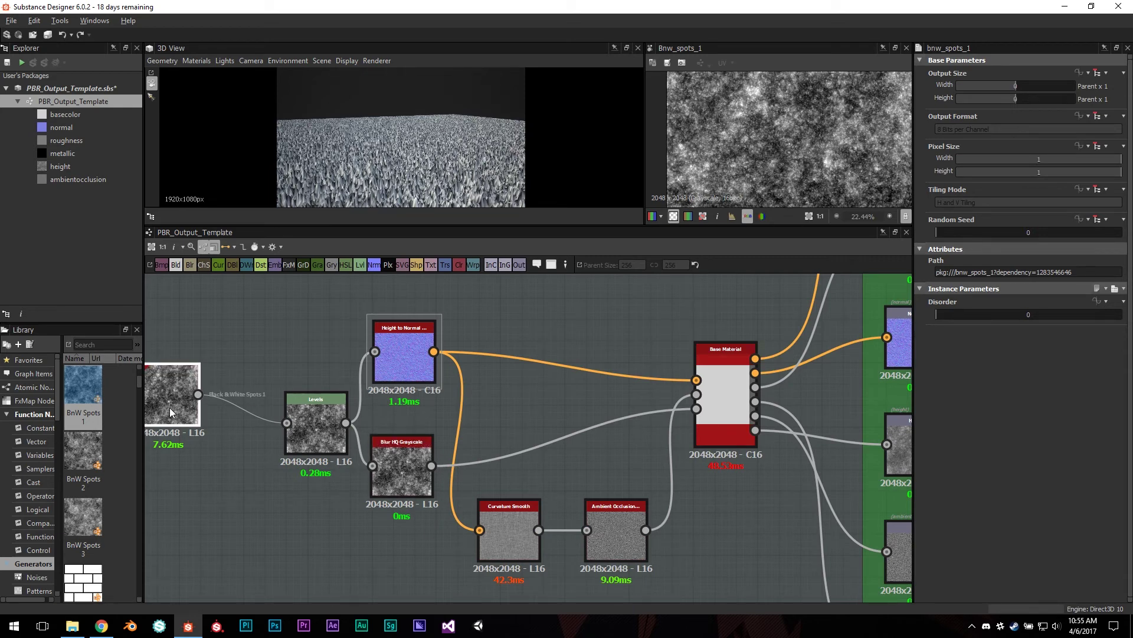
{"action": "key", "text": "Delete"}
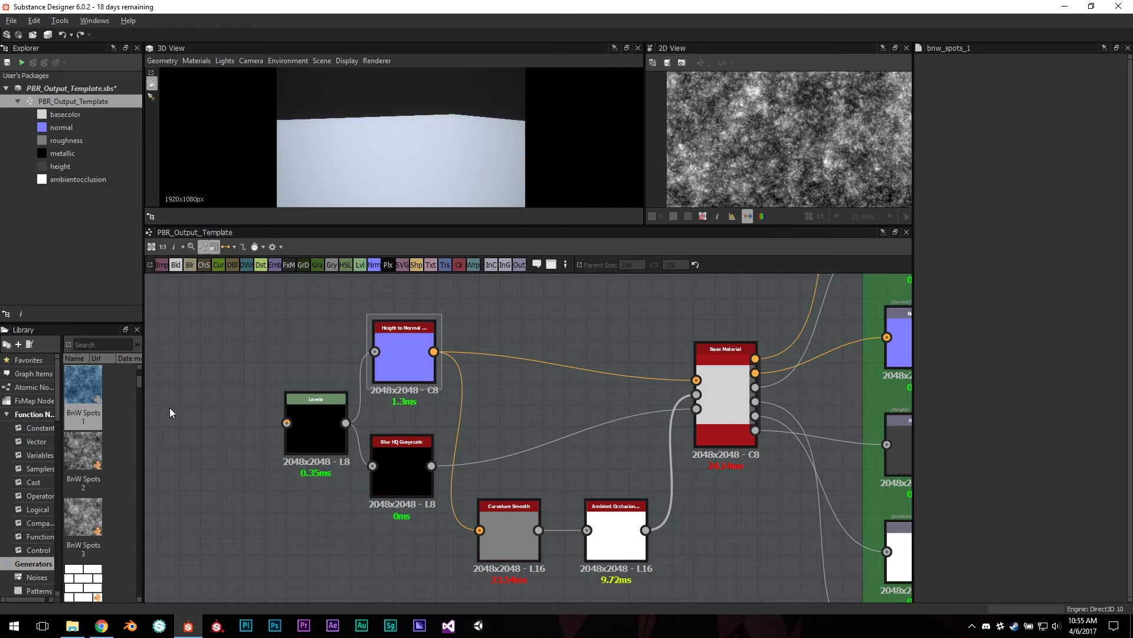
{"action": "double_click", "coordinate": [315, 417]}
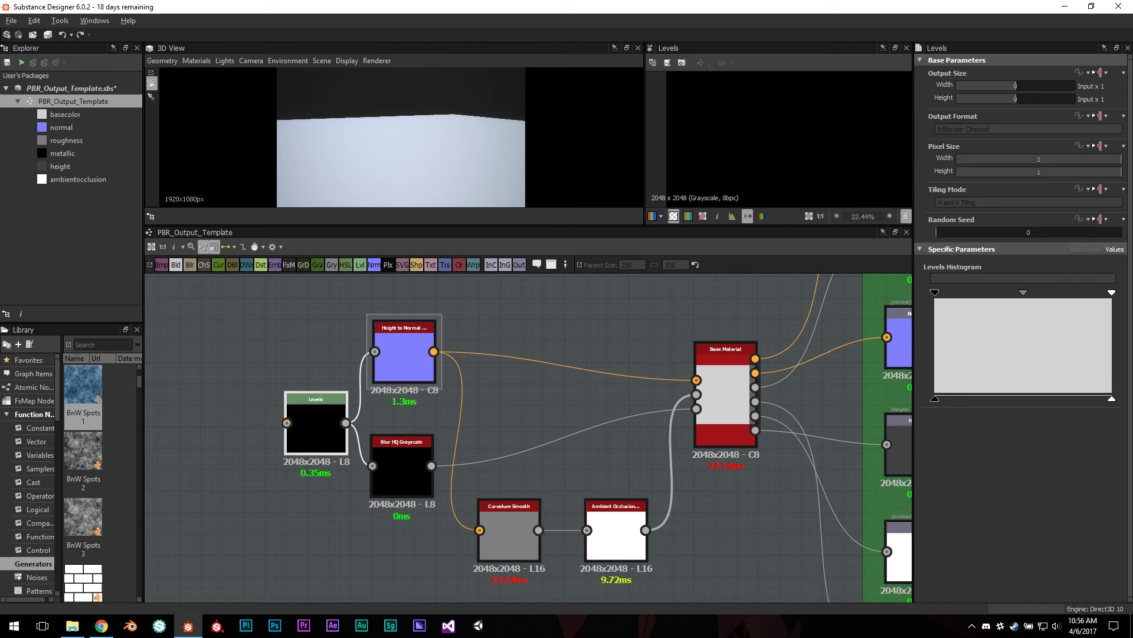
{"action": "scroll", "coordinate": [103, 520], "scroll_direction": "down", "scroll_amount": 3}
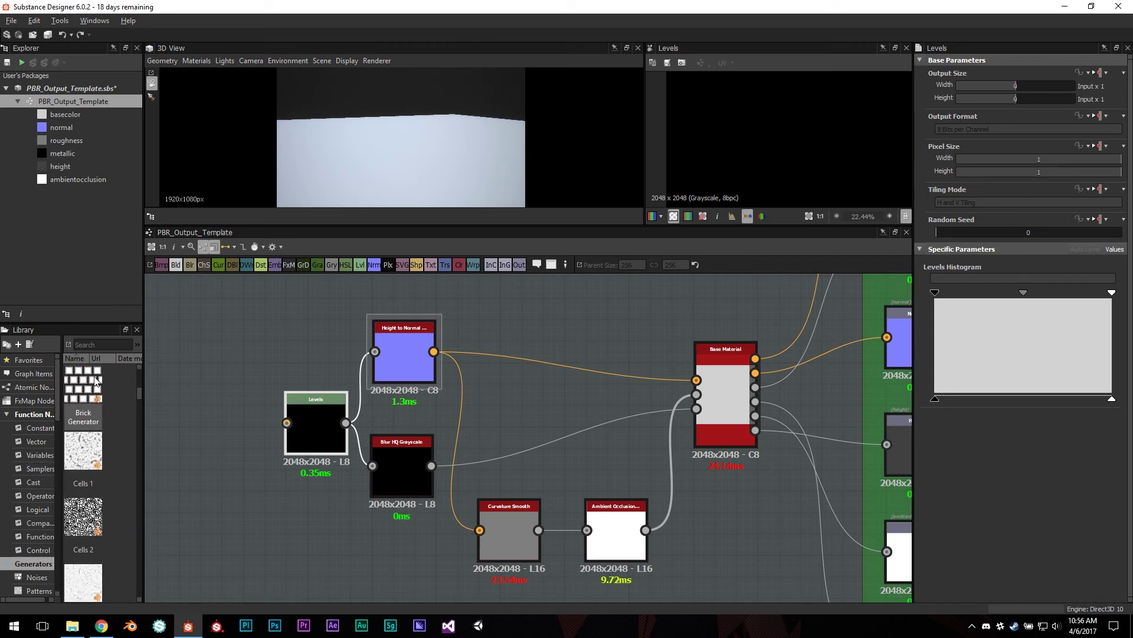
Step: Wire a Brick Generator into Levels and add a Normal to Height node
{"action": "left_click_drag", "start_coordinate": [195, 333], "coordinate": [211, 334]}
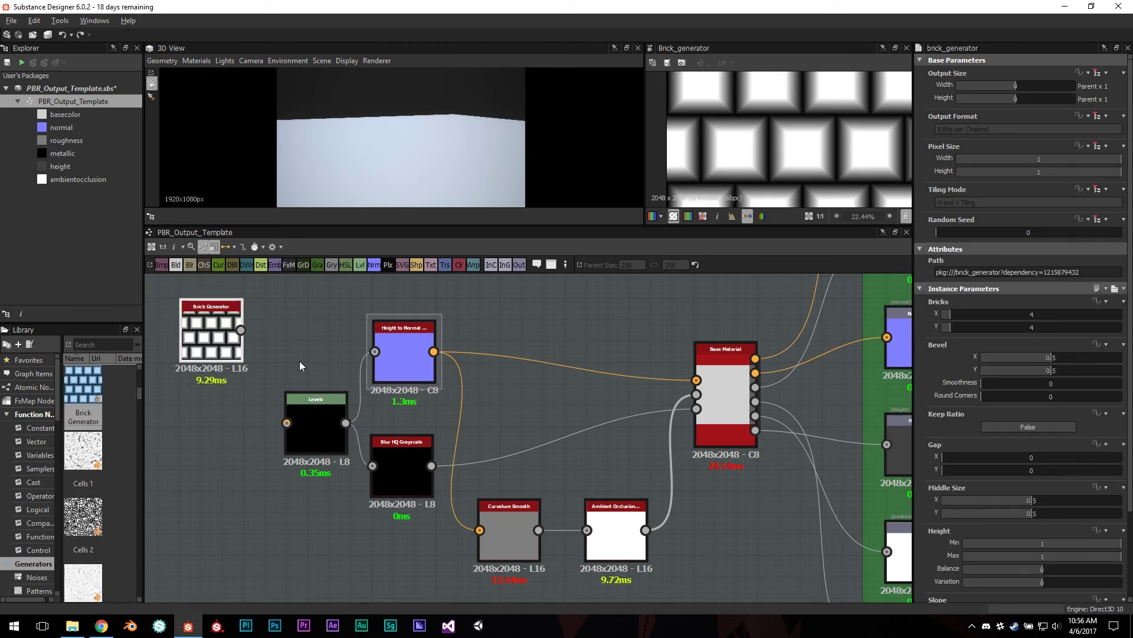
{"action": "left_click", "coordinate": [478, 340]}
{"action": "key", "text": "space"}
{"action": "type", "text": "norma"}
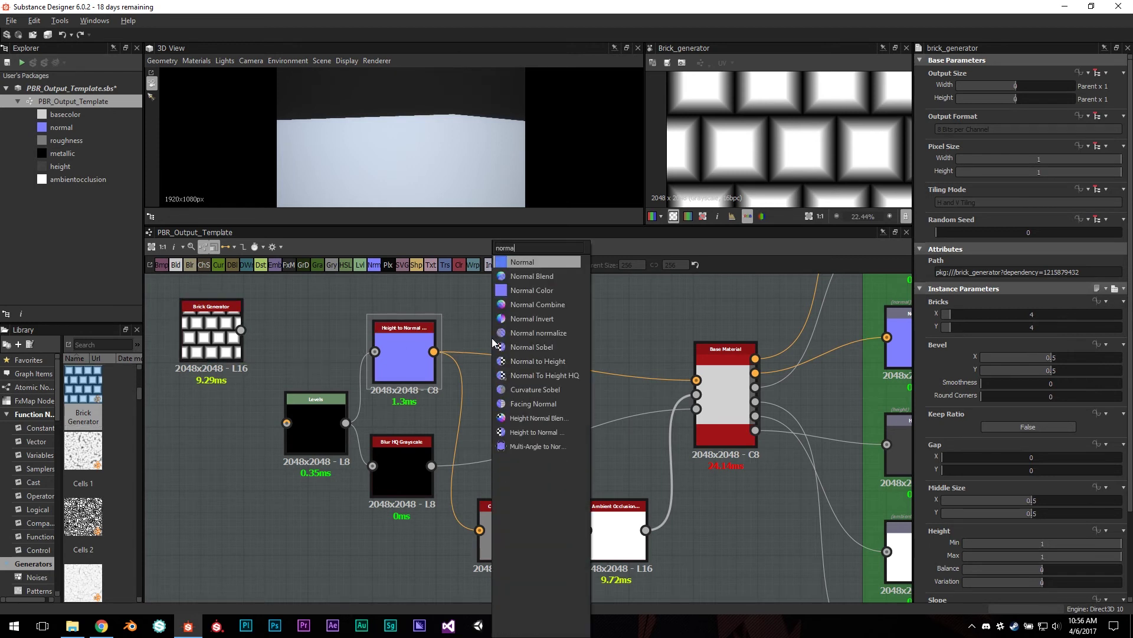
{"action": "type", "text": "l to"}
{"action": "key", "text": "Return"}
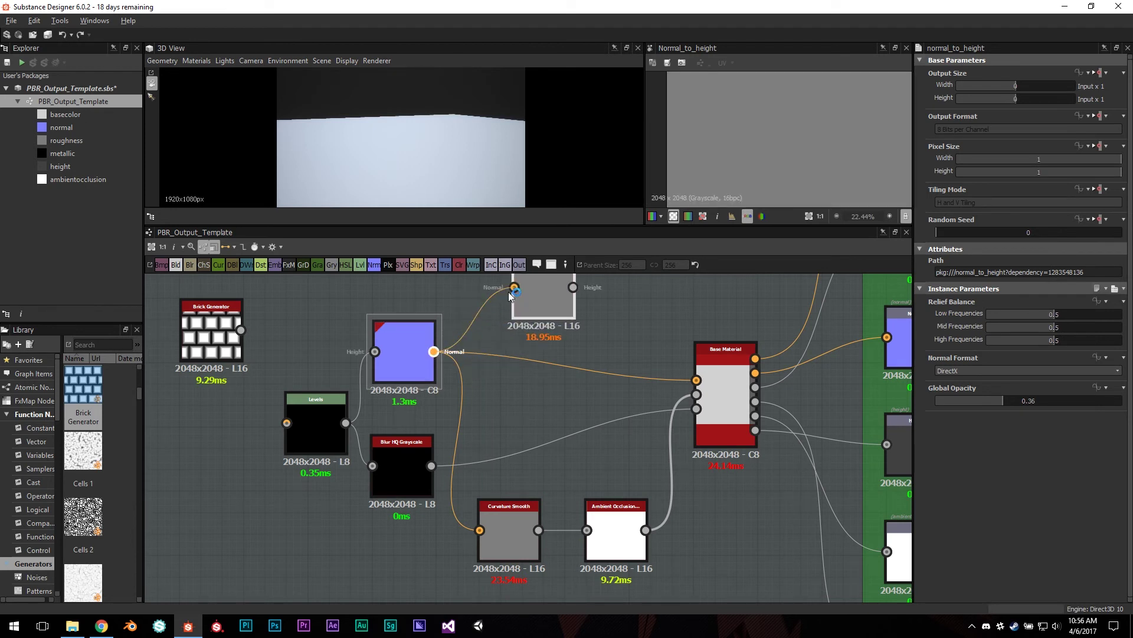
{"action": "left_click_drag", "start_coordinate": [433, 352], "coordinate": [514, 287]}
{"action": "left_click_drag", "start_coordinate": [241, 330], "coordinate": [287, 423]}
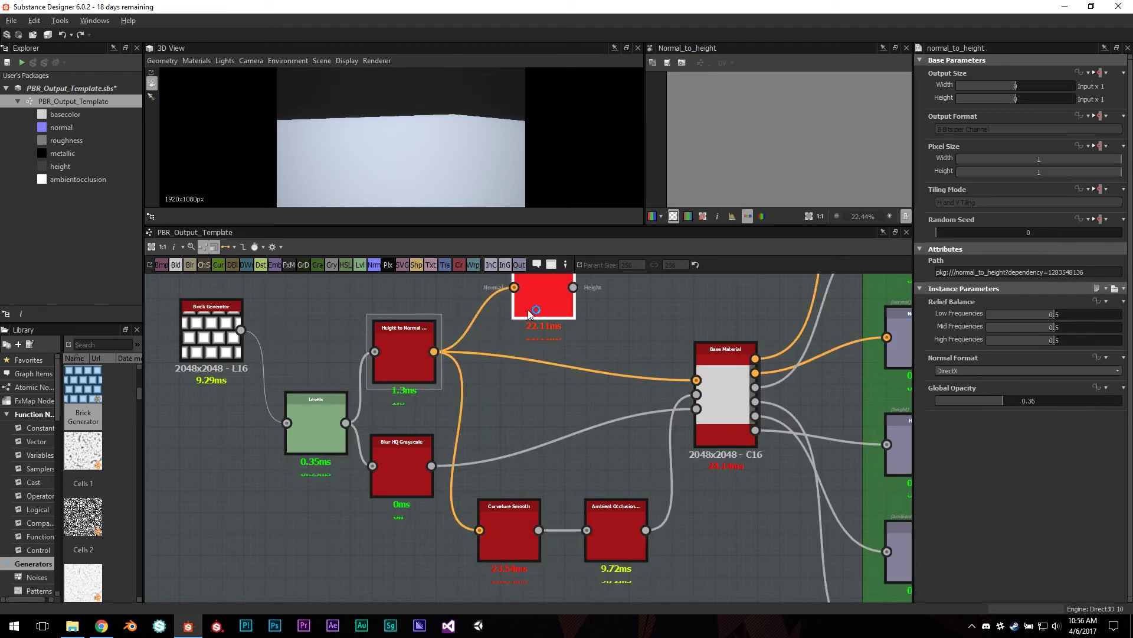
{"action": "scroll", "coordinate": [792, 118], "scroll_direction": "down", "scroll_amount": 2}
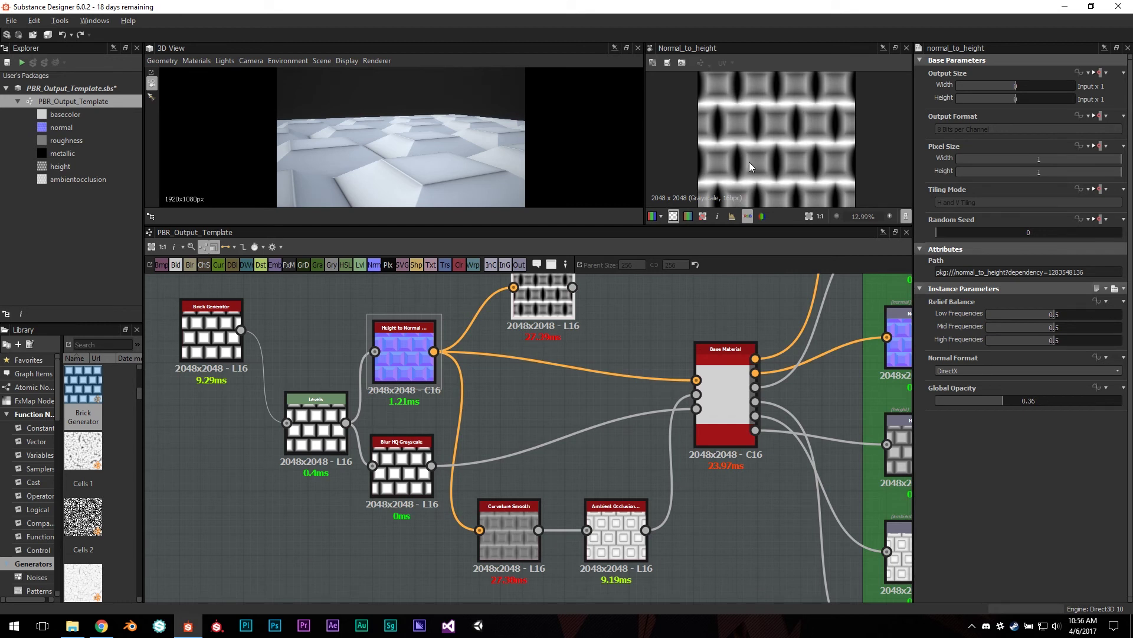
{"action": "scroll", "coordinate": [747, 168], "scroll_direction": "up", "scroll_amount": 4}
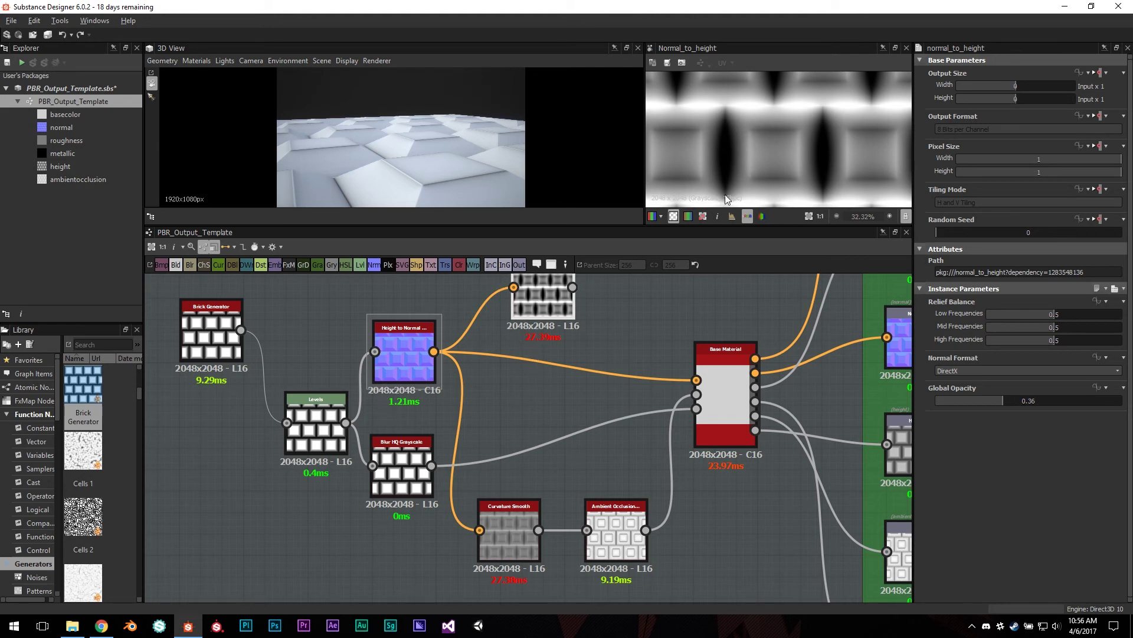
{"action": "scroll", "coordinate": [624, 327], "scroll_direction": "down", "scroll_amount": 2}
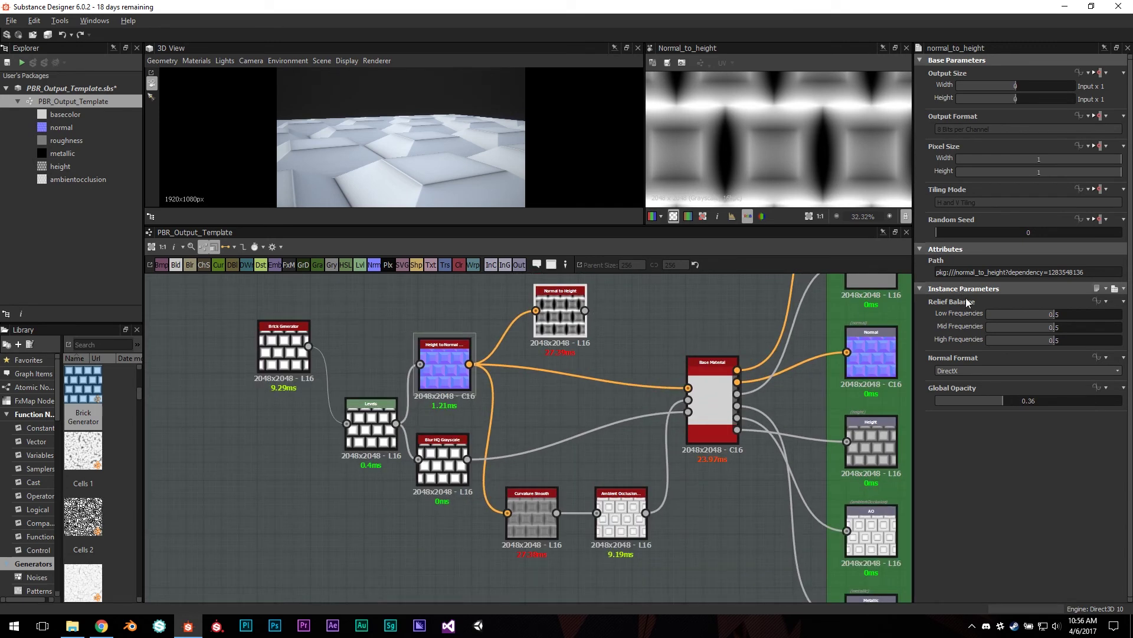
Step: Set Normal to Height balances (low 0, mid 0.05), compare with Curvature Smooth, then delete it
{"action": "left_click_drag", "start_coordinate": [1026, 315], "coordinate": [987, 314]}
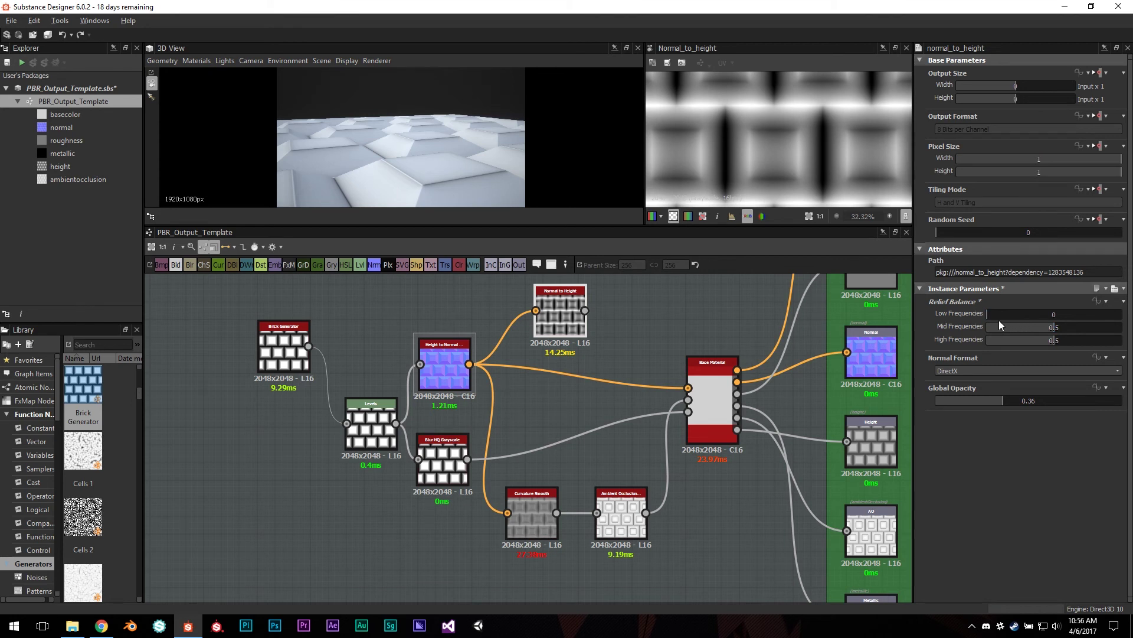
{"action": "left_click_drag", "start_coordinate": [996, 327], "coordinate": [1013, 326]}
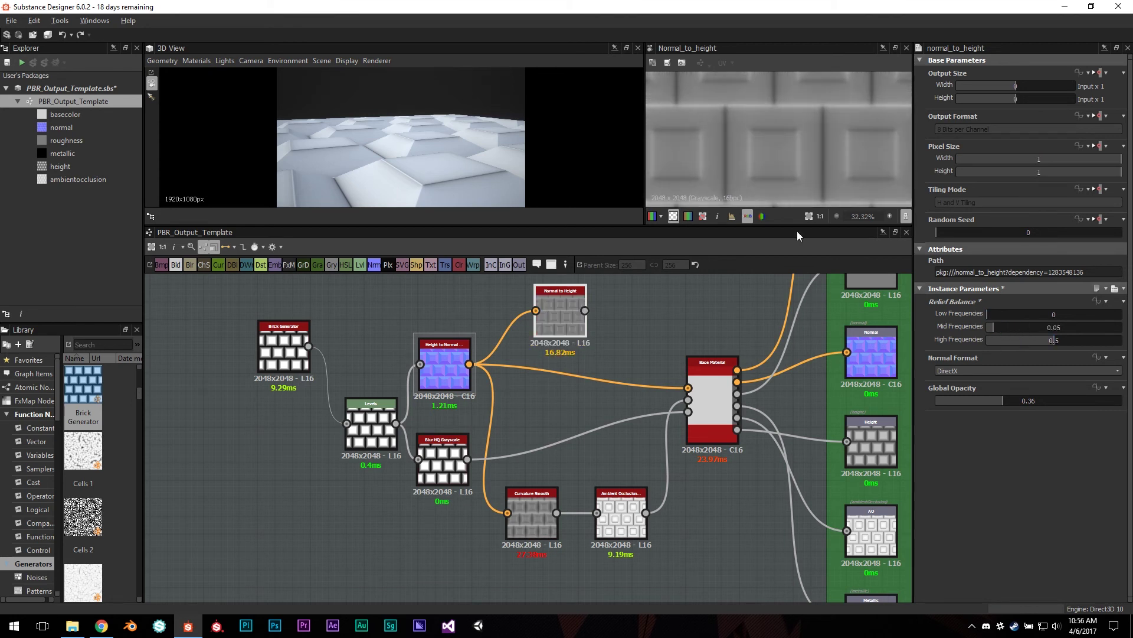
{"action": "left_click", "coordinate": [545, 504]}
{"action": "left_click", "coordinate": [551, 318]}
{"action": "left_click", "coordinate": [536, 501]}
{"action": "left_click", "coordinate": [568, 312]}
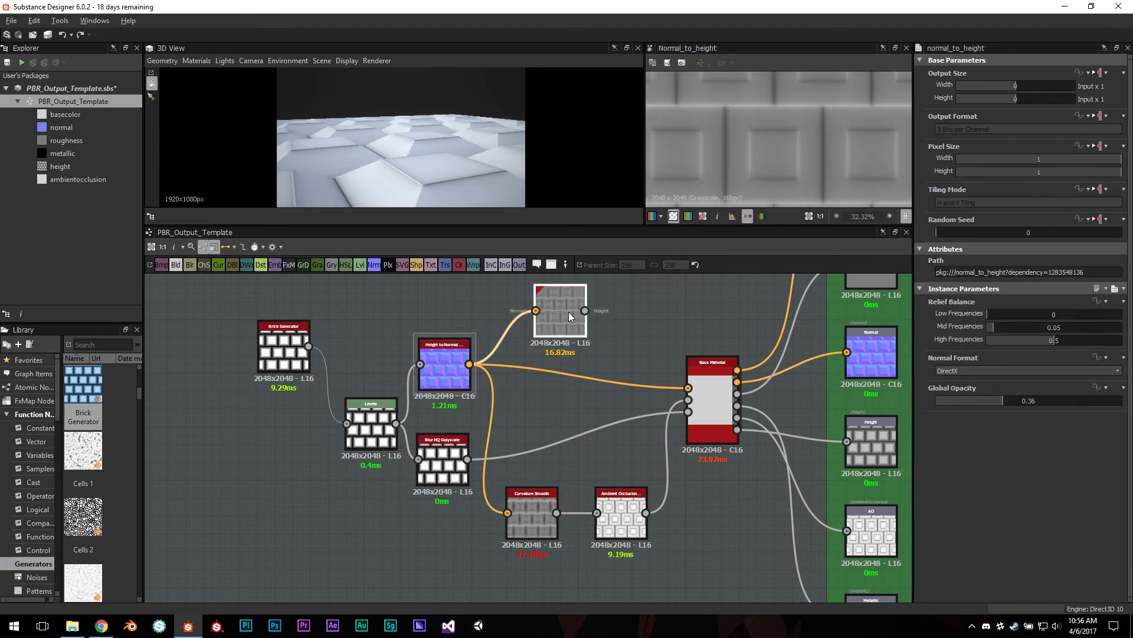
{"action": "left_click", "coordinate": [545, 503]}
{"action": "left_click", "coordinate": [555, 300]}
{"action": "key", "text": "Delete"}
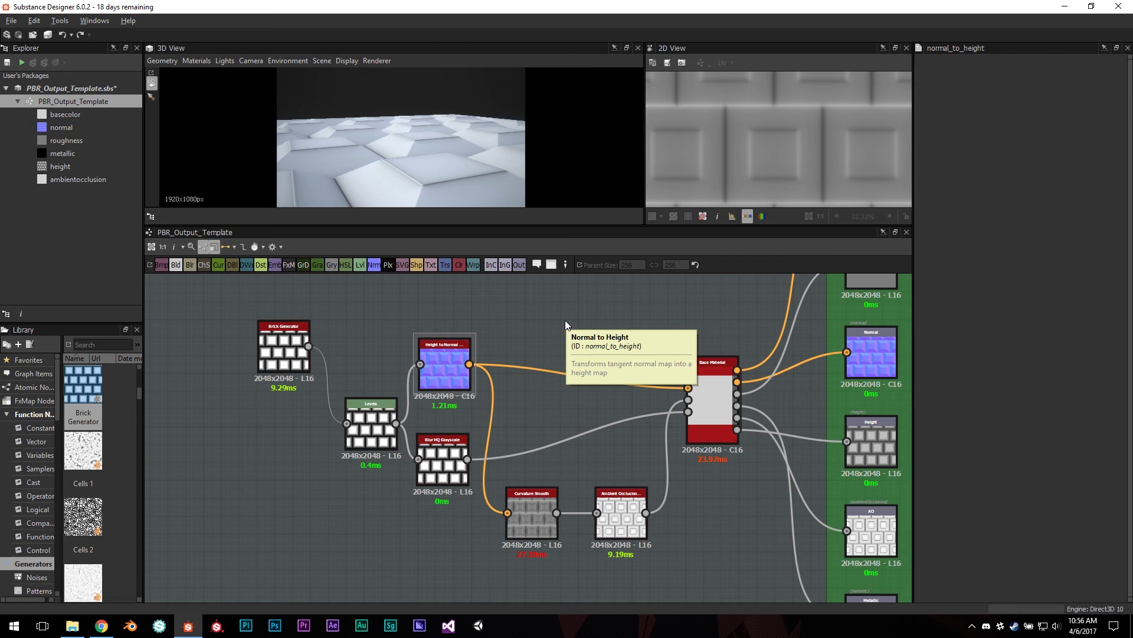
Step: Delete the Brick Generator node, leaving the Levels node black and the preview a plain block
{"action": "left_click", "coordinate": [454, 448]}
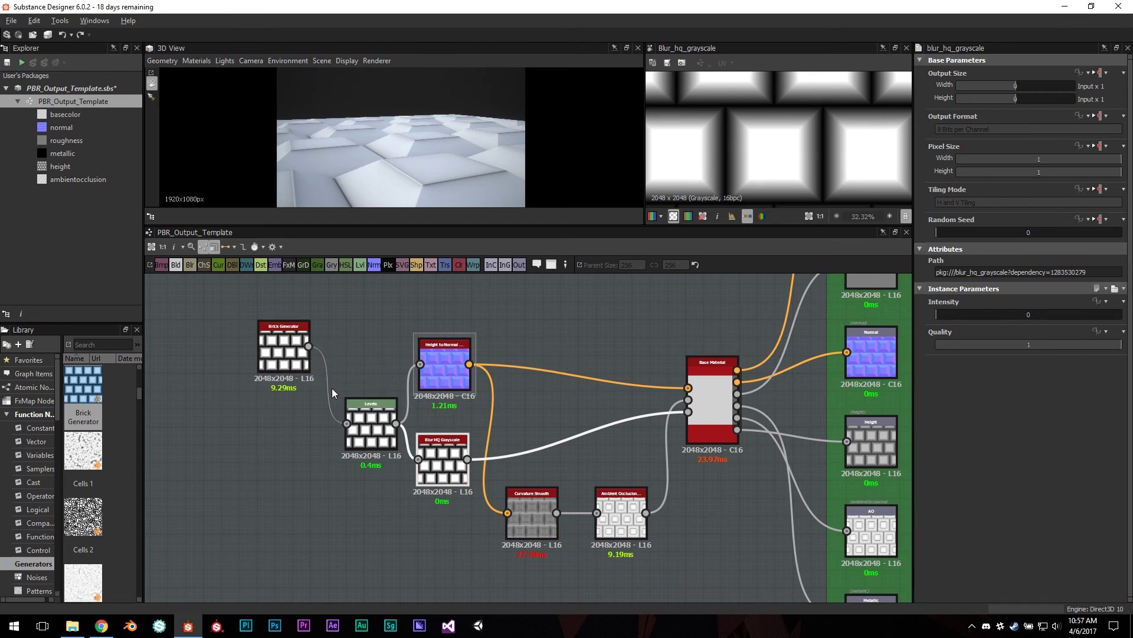
{"action": "left_click_drag", "start_coordinate": [613, 410], "coordinate": [574, 397]}
{"action": "scroll", "coordinate": [573, 397], "scroll_direction": "down", "scroll_amount": 1}
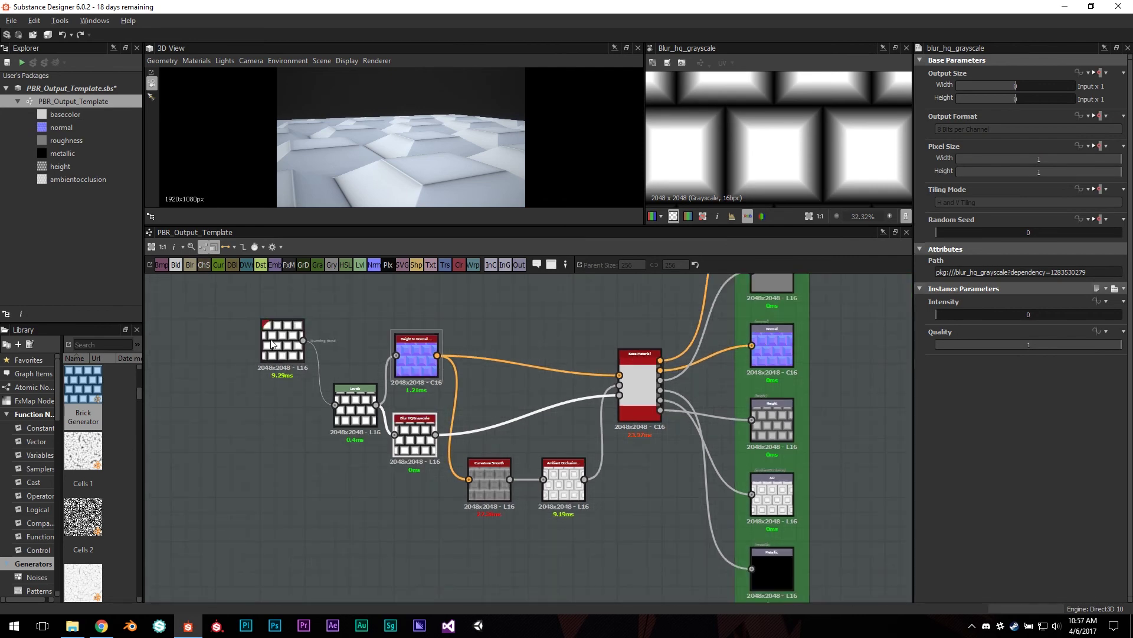
{"action": "left_click", "coordinate": [288, 337]}
{"action": "key", "text": "Delete"}
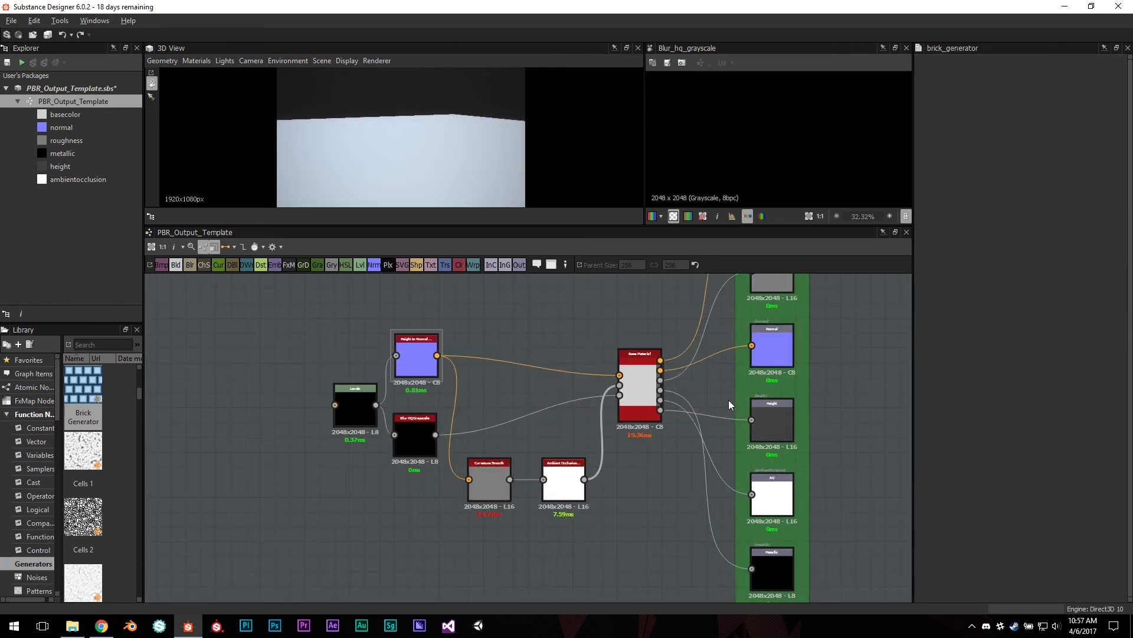
{"action": "key", "text": "f"}
{"action": "scroll", "coordinate": [487, 481], "scroll_direction": "up", "scroll_amount": 2}
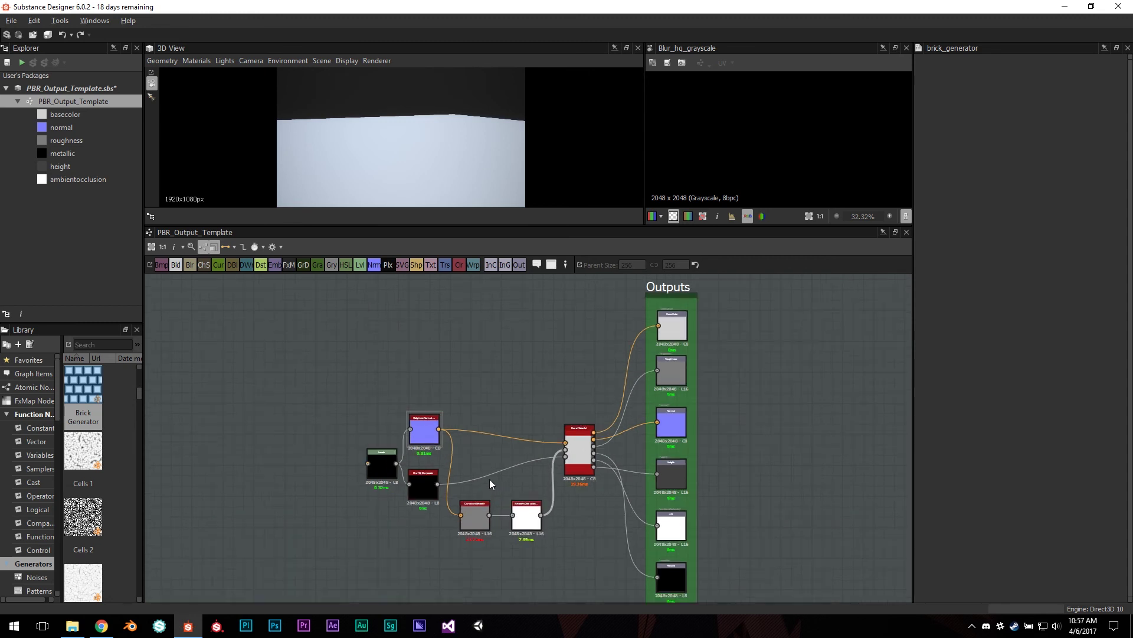
{"action": "scroll", "coordinate": [469, 452], "scroll_direction": "up", "scroll_amount": 2}
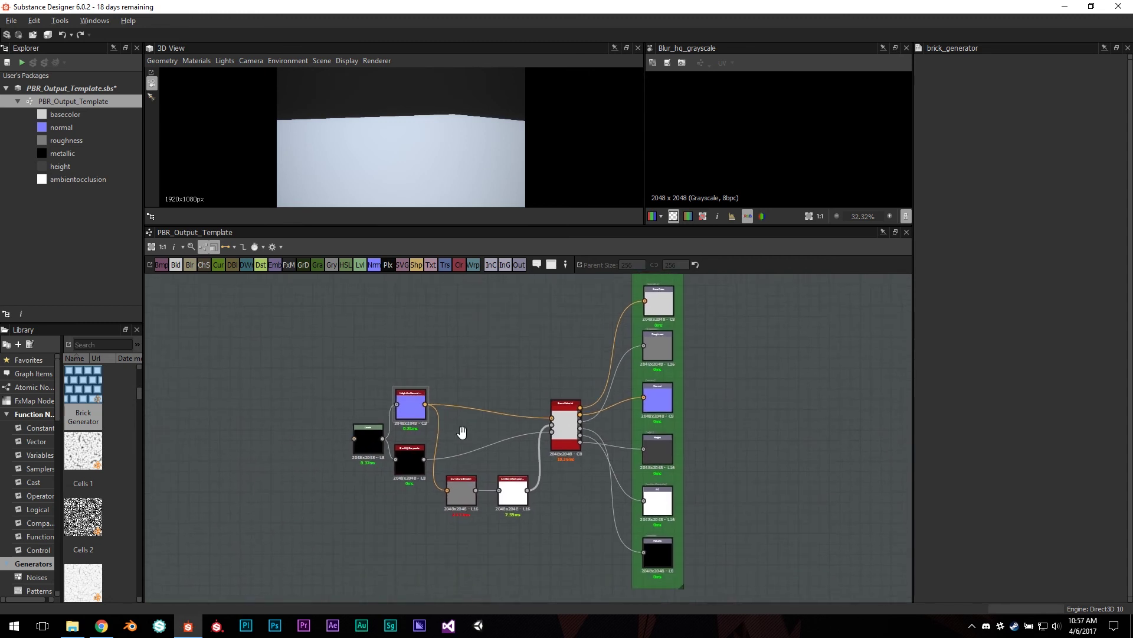
Step: Bring up the File menu commands
{"action": "left_click", "coordinate": [12, 21]}
{"action": "left_click", "coordinate": [68, 244]}
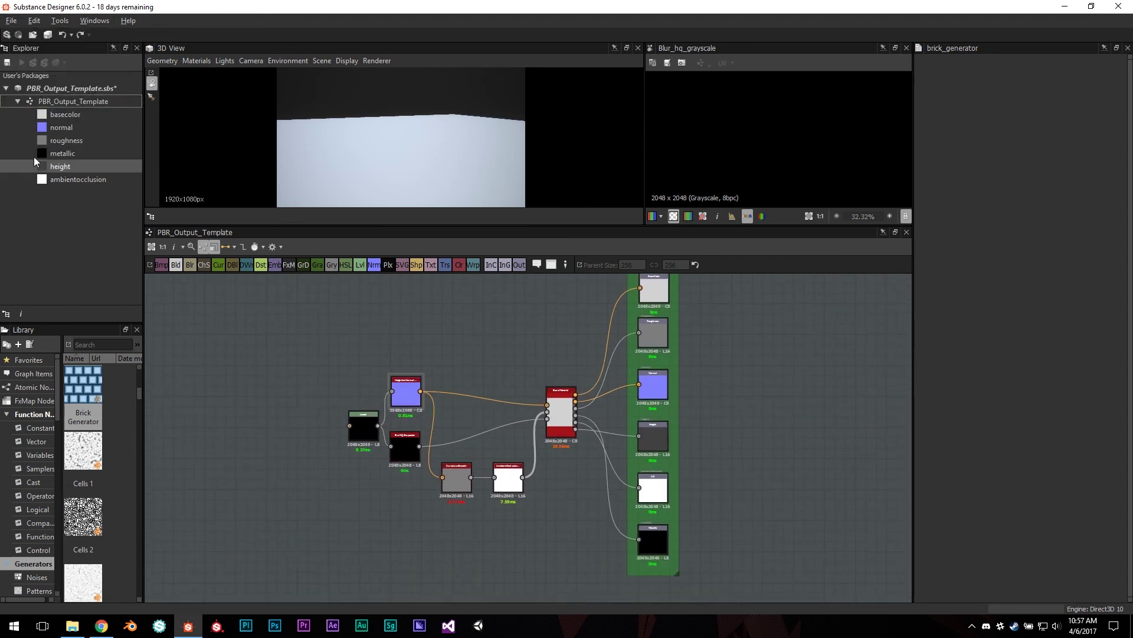
{"action": "left_click", "coordinate": [16, 25]}
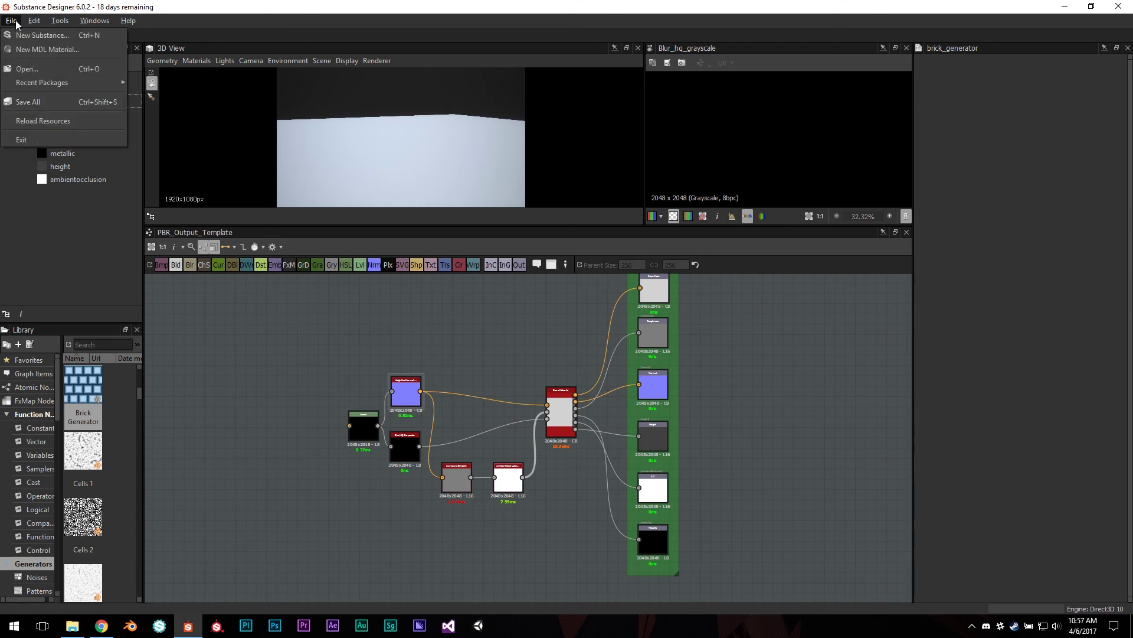
{"action": "left_click", "coordinate": [15, 24]}
{"action": "left_click", "coordinate": [31, 24]}
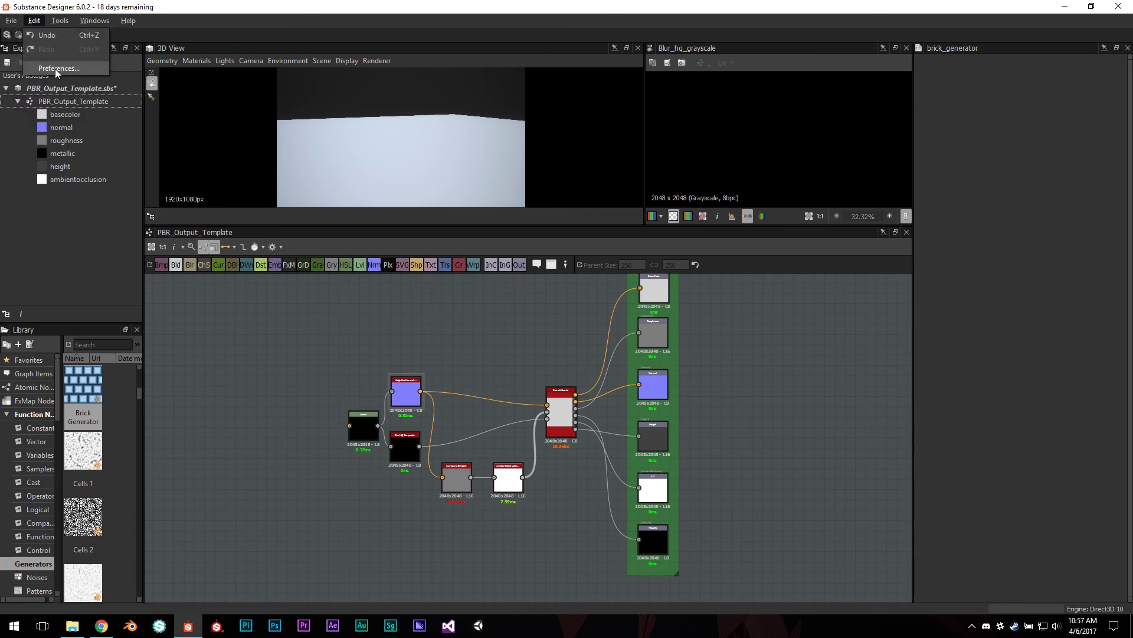
{"action": "left_click", "coordinate": [55, 68]}
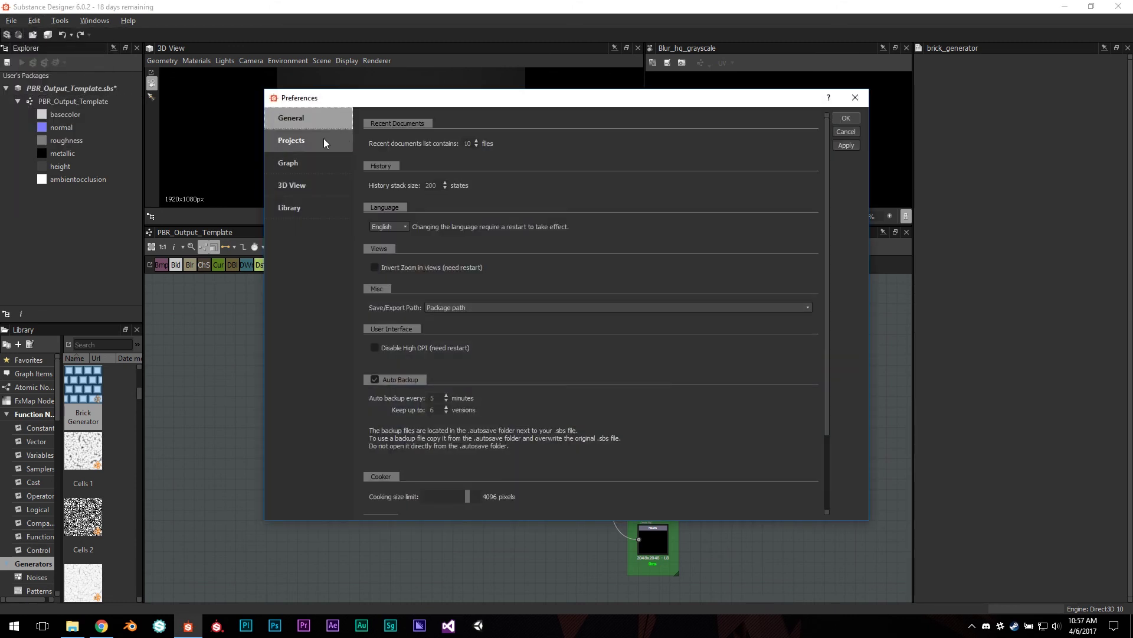
{"action": "left_click", "coordinate": [324, 142]}
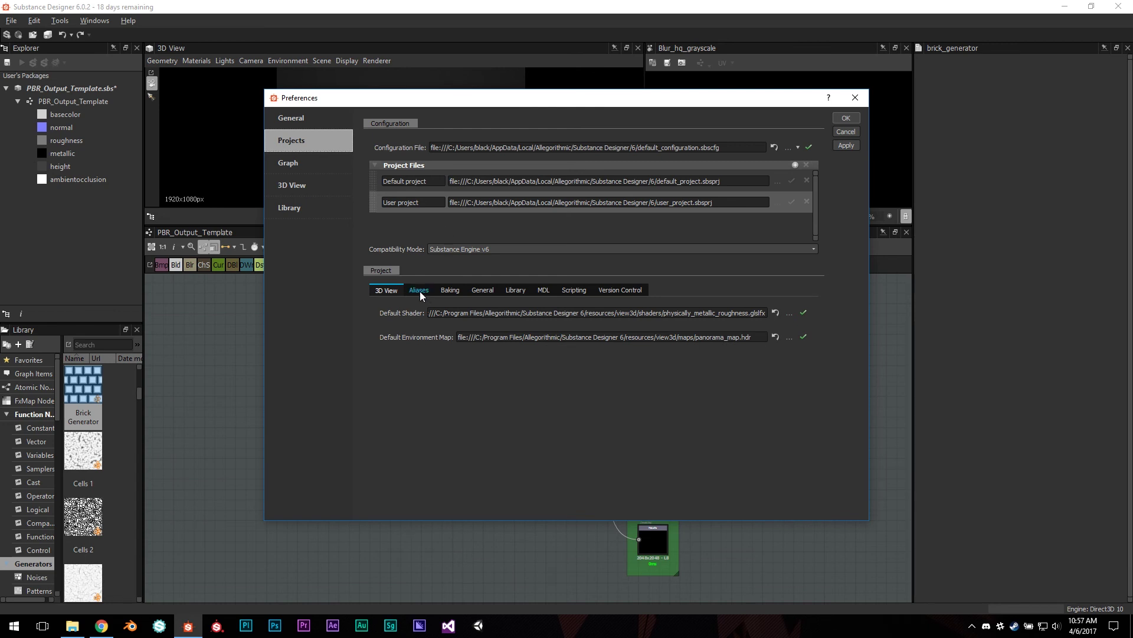
{"action": "left_click", "coordinate": [483, 291]}
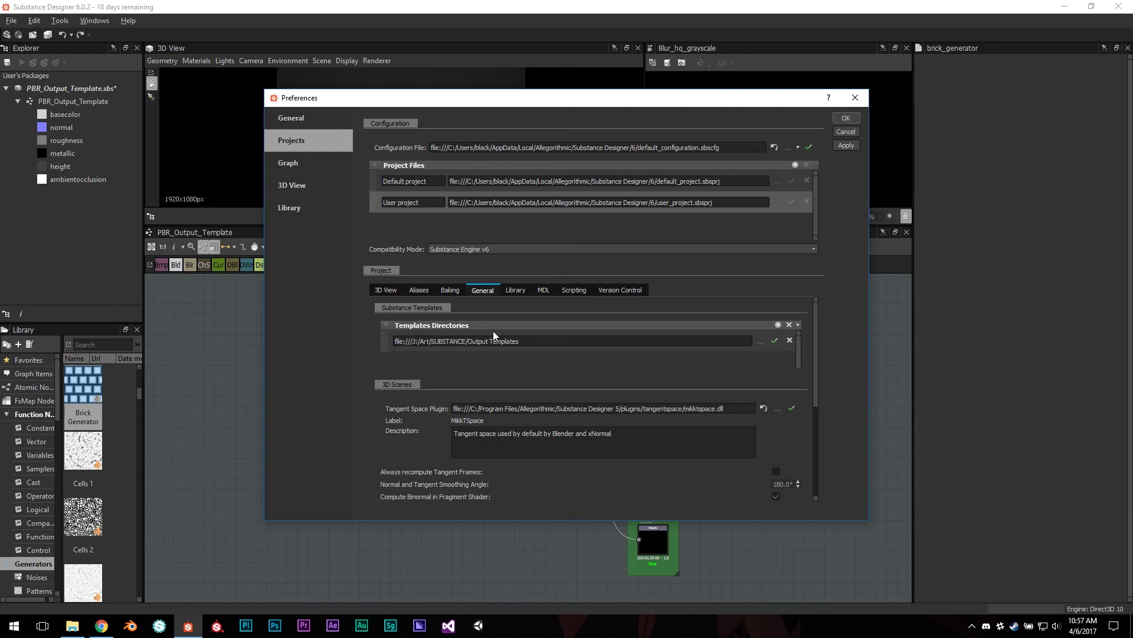
{"action": "left_click", "coordinate": [777, 325]}
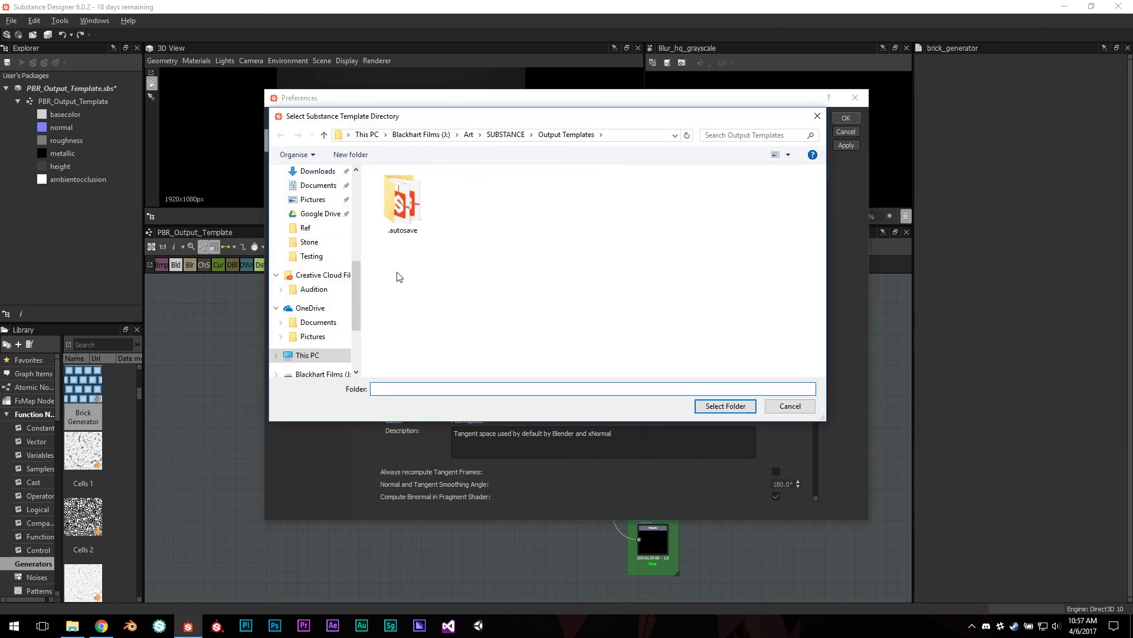
{"action": "left_click_drag", "start_coordinate": [359, 267], "coordinate": [353, 164]}
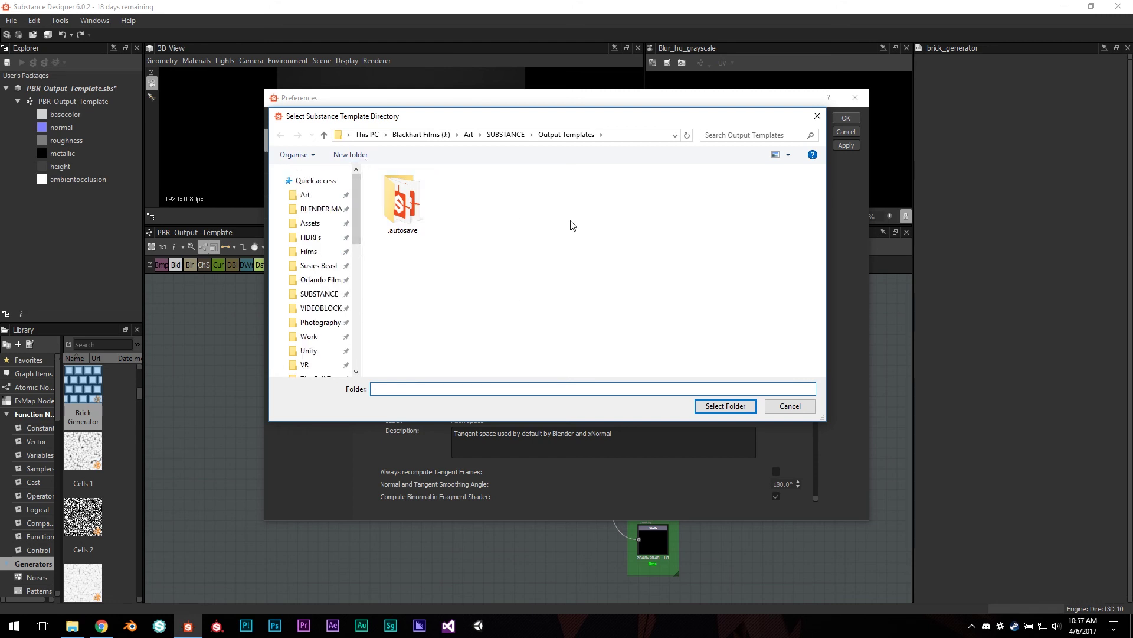
{"action": "left_click", "coordinate": [727, 406]}
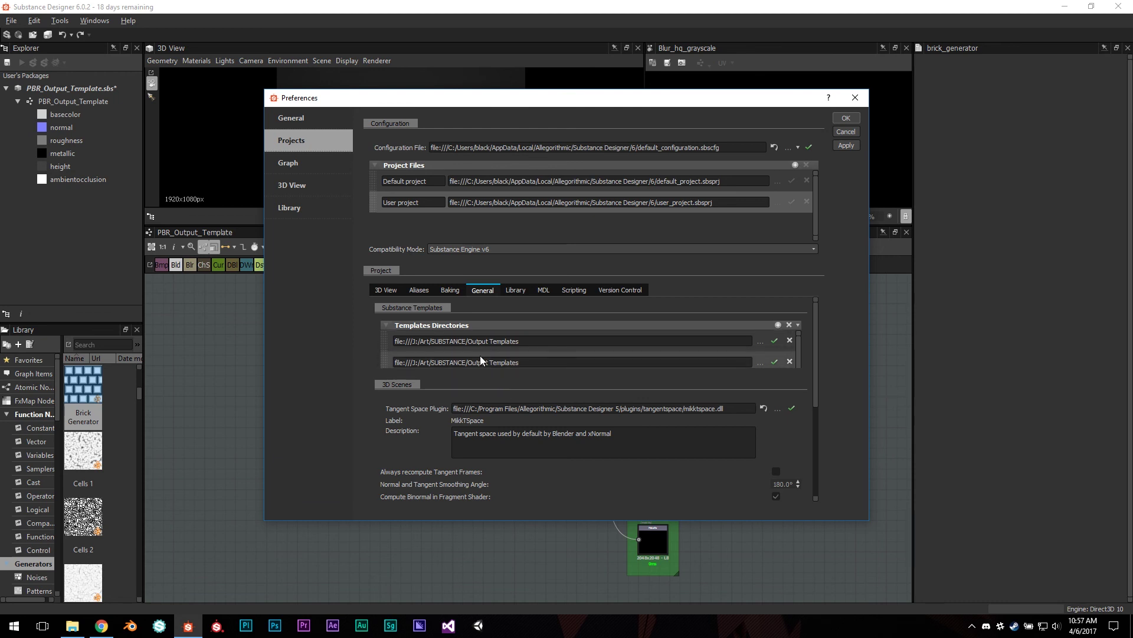
{"action": "left_click", "coordinate": [790, 361]}
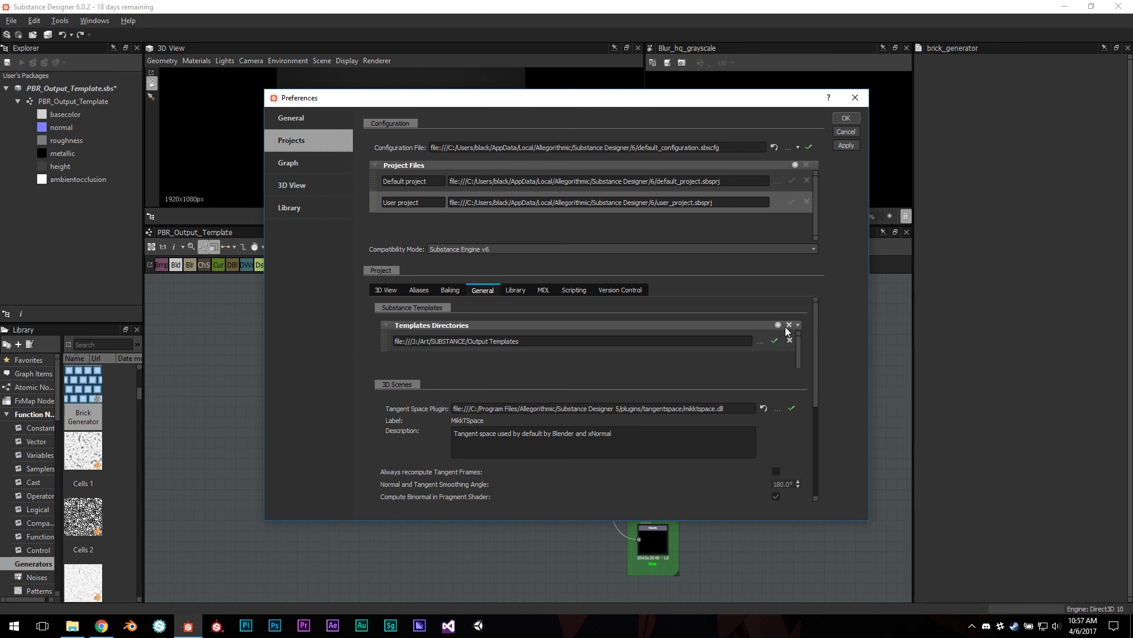
{"action": "left_click", "coordinate": [855, 97]}
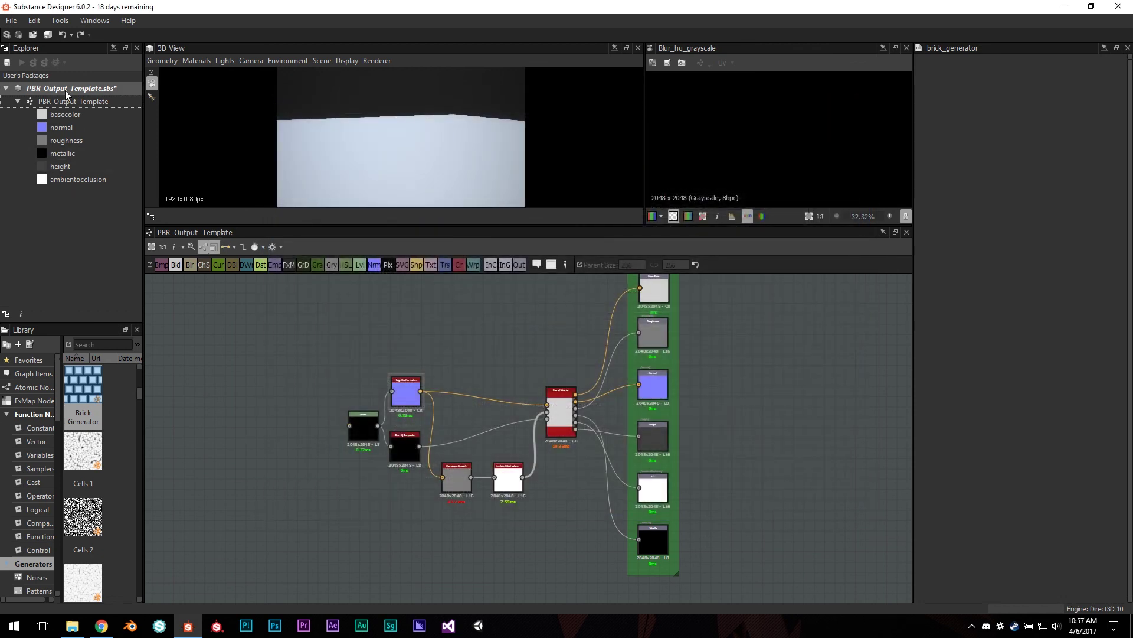
Step: Start a New Substance using the PBR_Output_Template graph template
{"action": "left_click", "coordinate": [11, 21]}
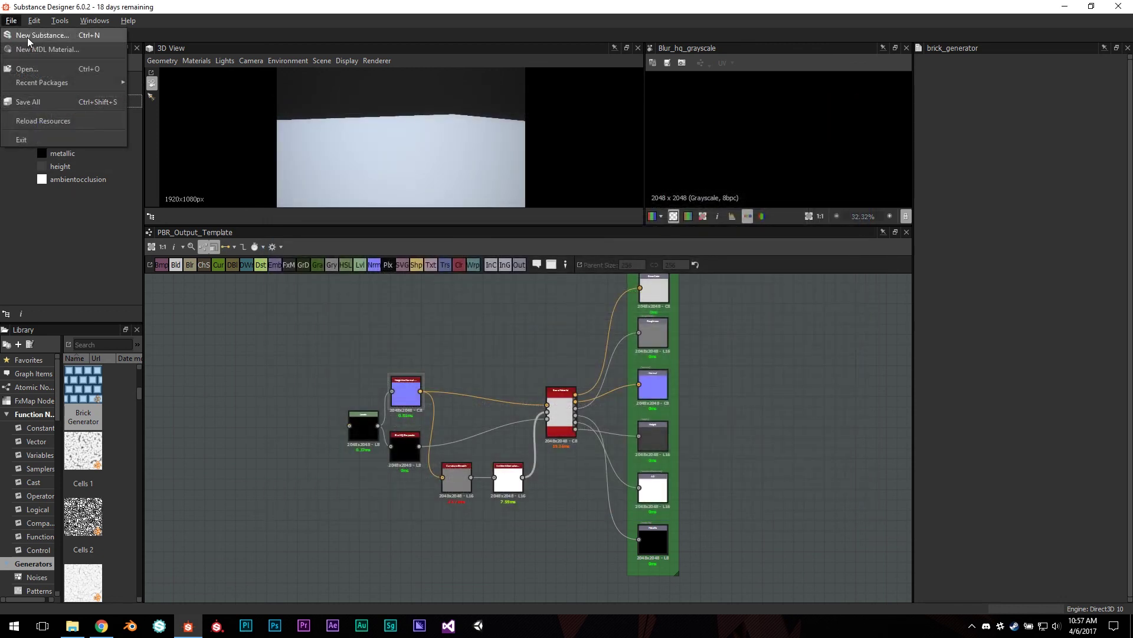
{"action": "left_click", "coordinate": [28, 37]}
{"action": "left_click_drag", "start_coordinate": [494, 253], "coordinate": [499, 329]}
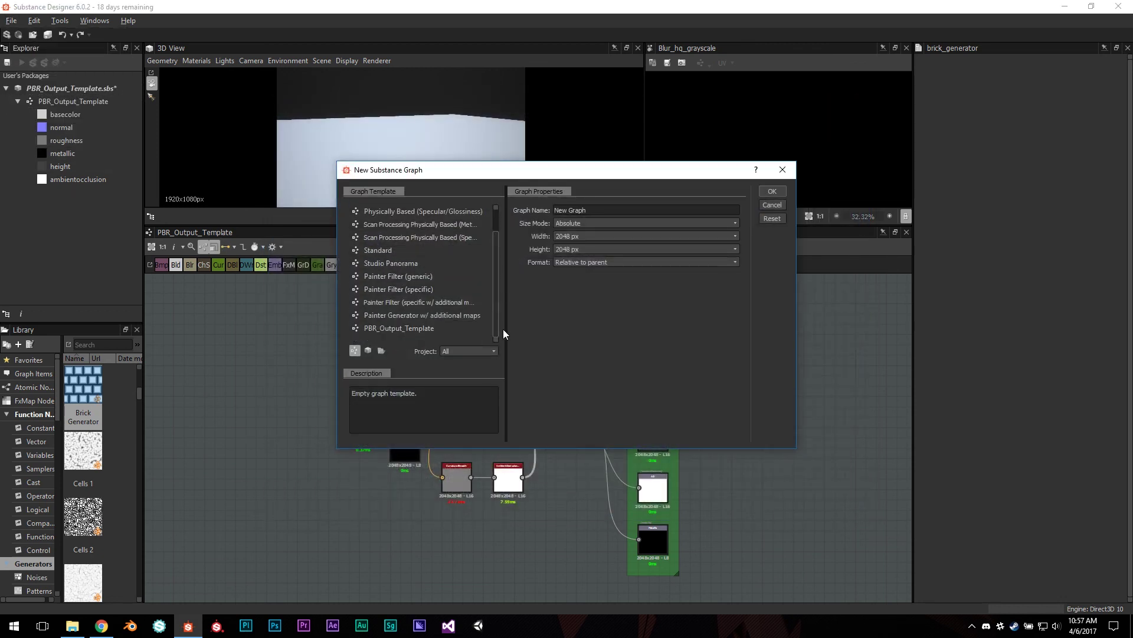
{"action": "left_click", "coordinate": [440, 328]}
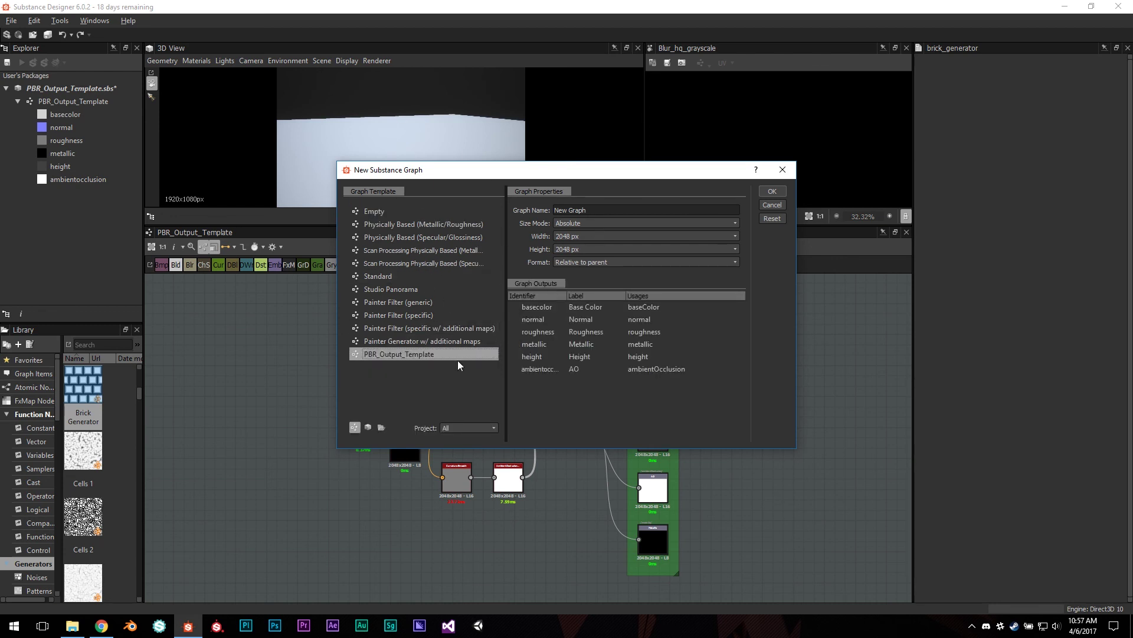
{"action": "left_click", "coordinate": [771, 192]}
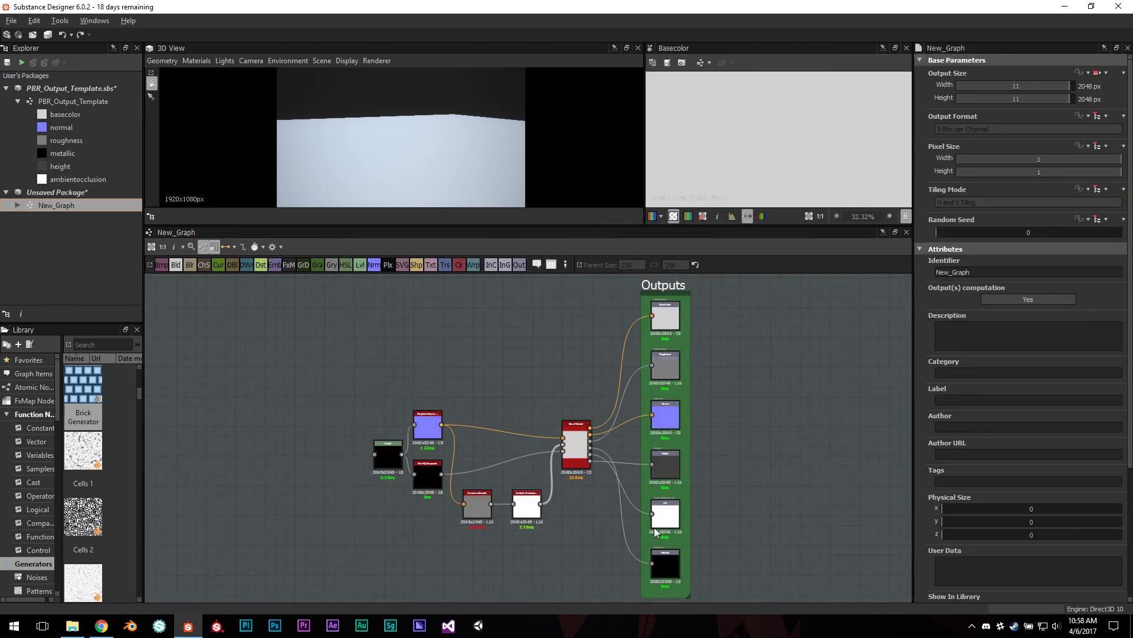